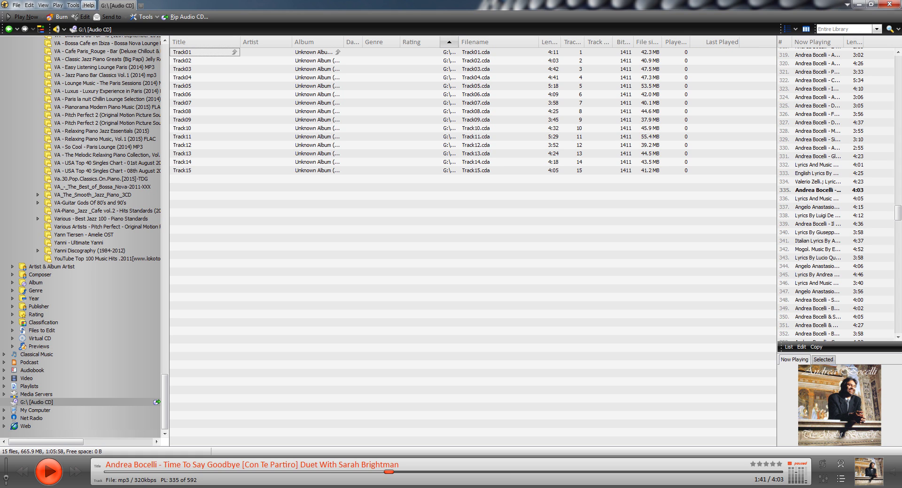
# View the program's version and licence information, and close it.
pyautogui.hotkey('alt', 'h')
pyautogui.press('Down')
pyautogui.press('Escape')
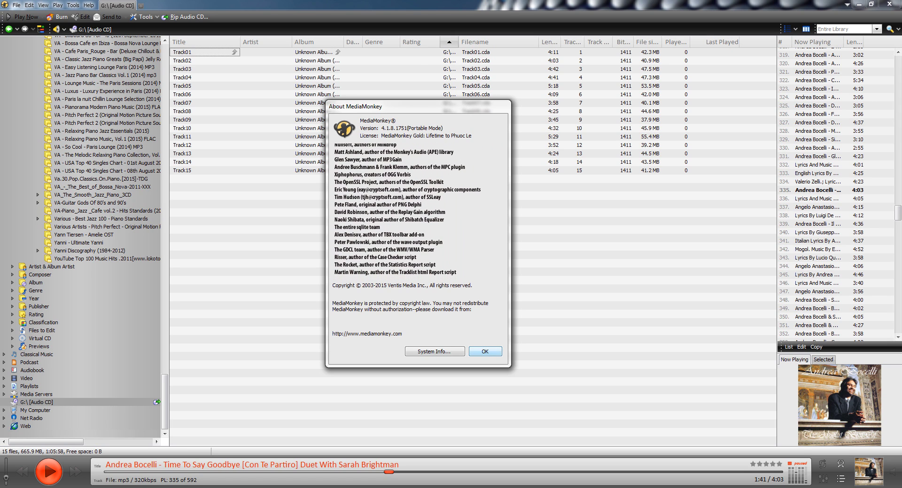
pyautogui.press('Return')
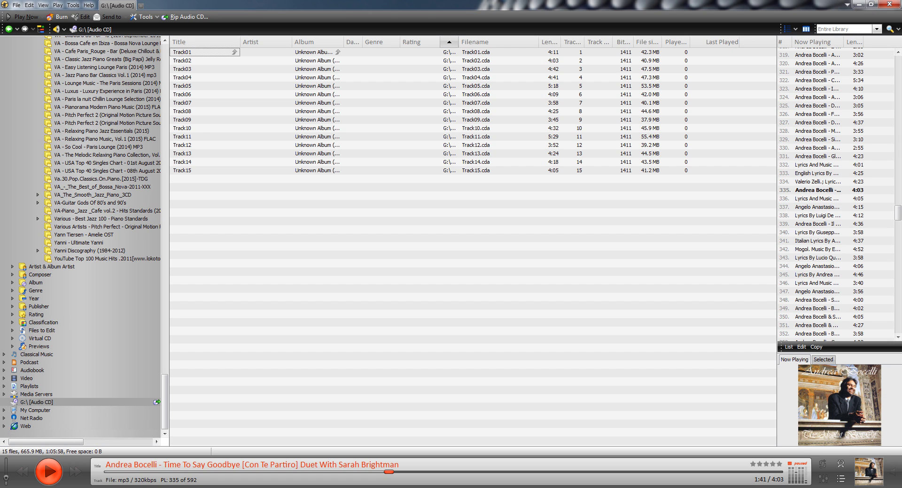
# Look up the audio CD's album info on Freedb and review the Crossover match's full track list.
pyautogui.rightClick(108, 402)
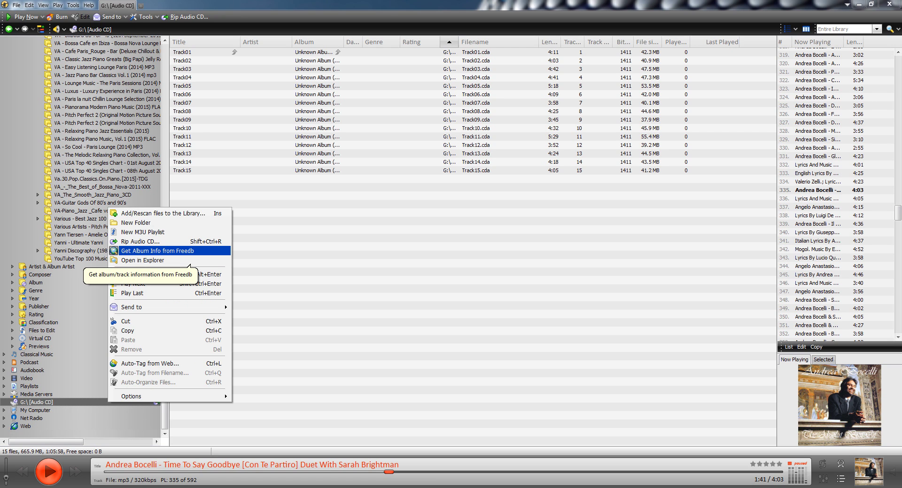
pyautogui.click(188, 251)
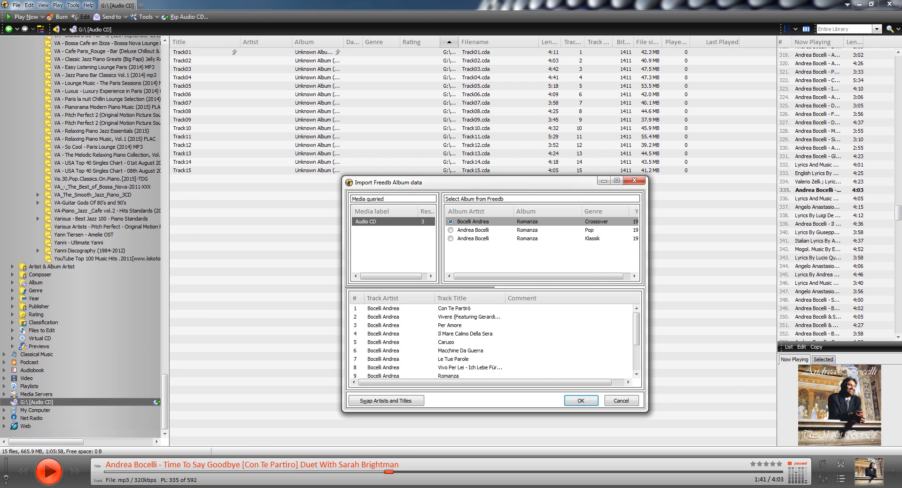
pyautogui.moveTo(541, 277); pyautogui.dragTo(539, 276)
pyautogui.scroll(-2, 637, 348)
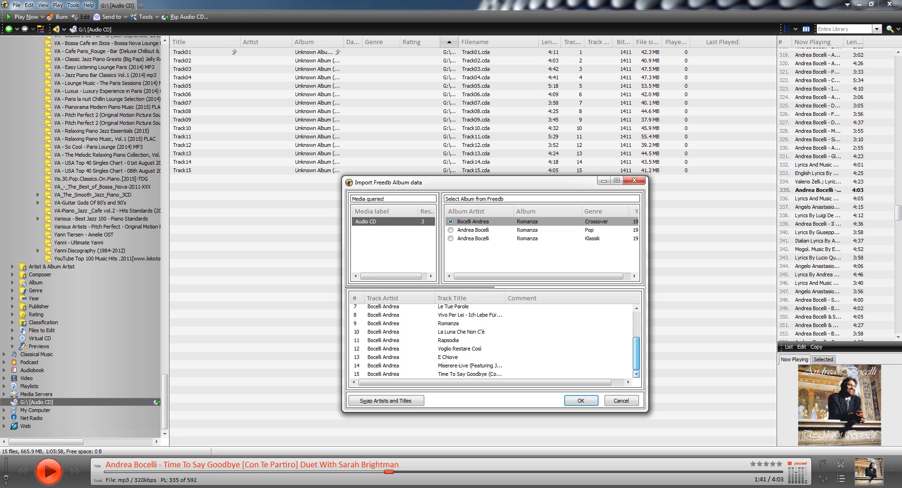
pyautogui.scroll(2, 491, 340)
pyautogui.scroll(-2, 490, 340)
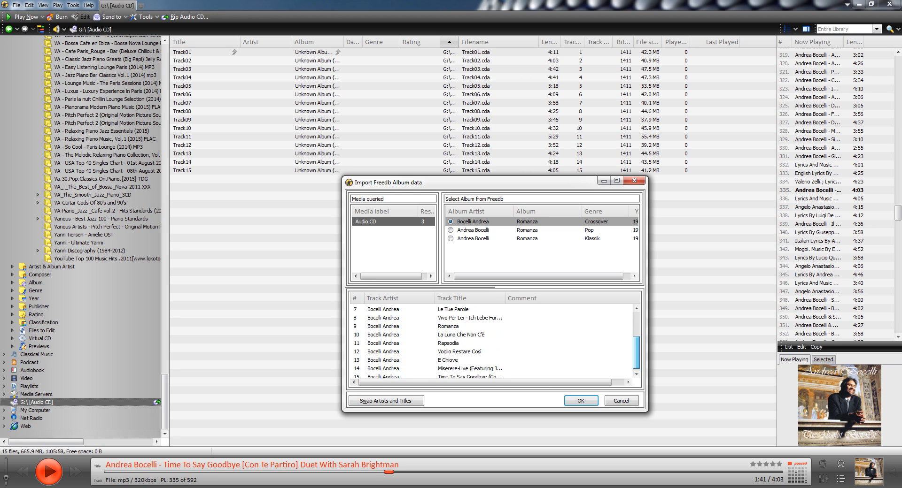
pyautogui.scroll(2, 491, 340)
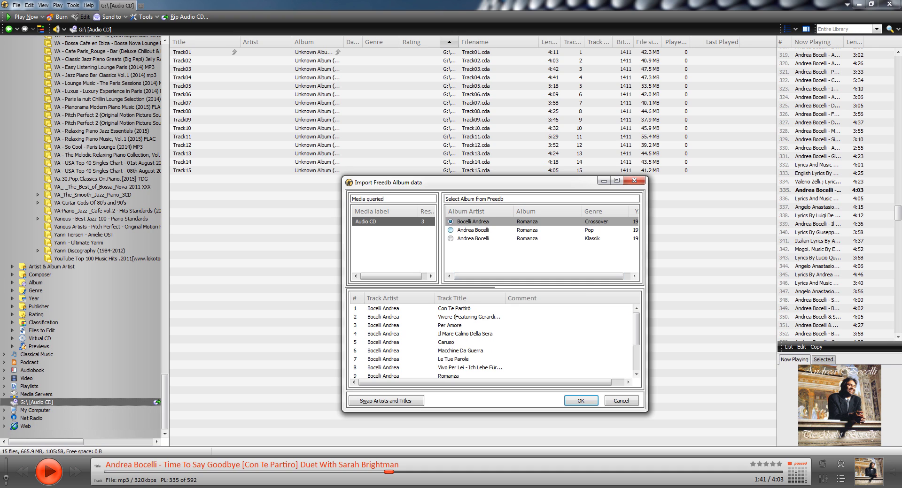
# Compare the artist names and track titles of the Crossover, Pop and Klassik matches for Romanza, with columns wide enough for full titles.
pyautogui.click(451, 230)
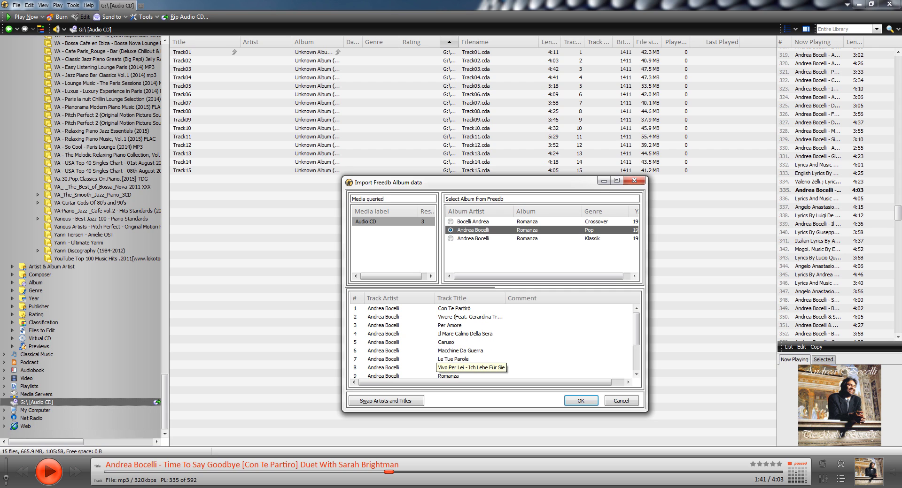
pyautogui.click(451, 238)
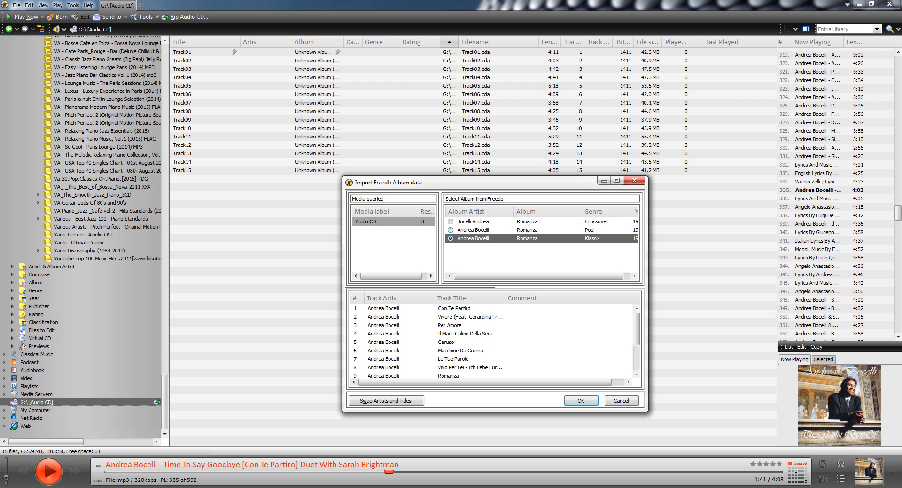
pyautogui.press('Up')
pyautogui.press('Up')
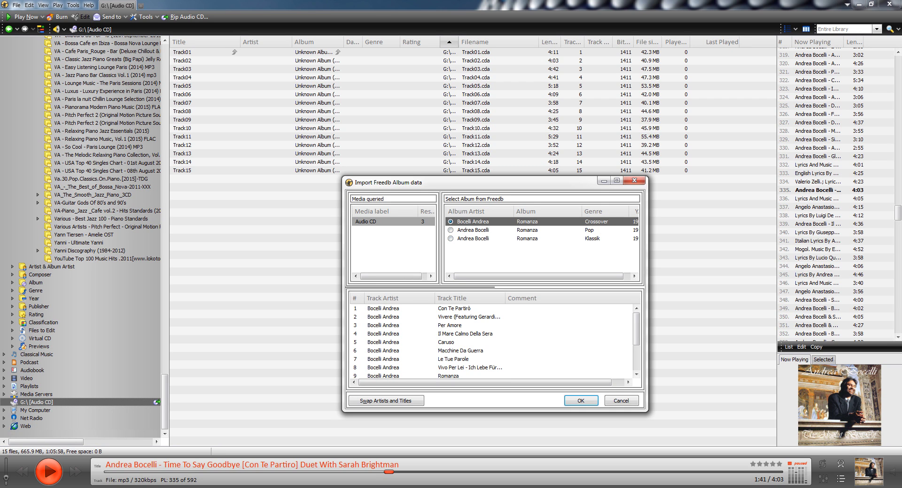
pyautogui.click(450, 239)
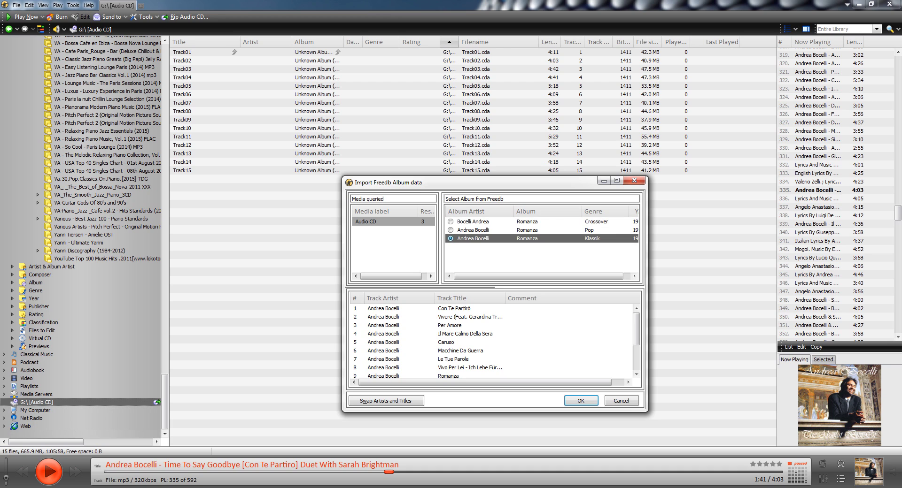
pyautogui.press('Up')
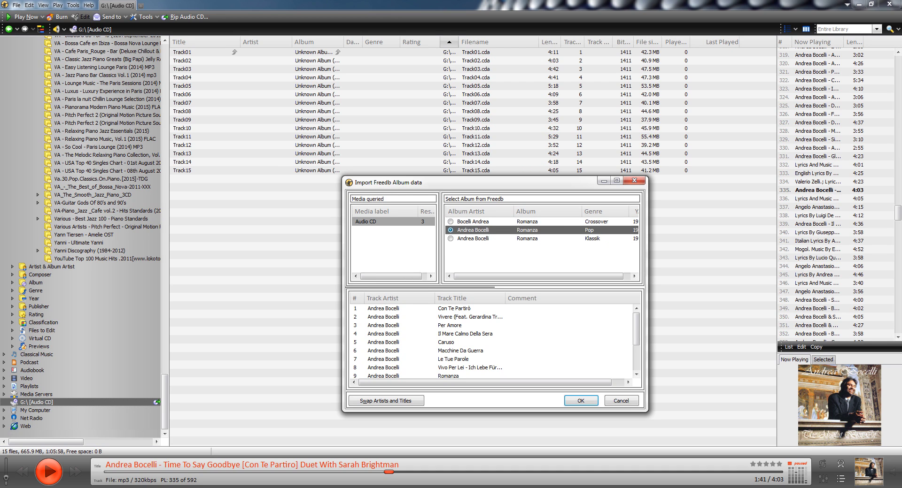
pyautogui.press('Up')
pyautogui.press('Down')
pyautogui.press('Down')
pyautogui.press('Up')
pyautogui.press('Up')
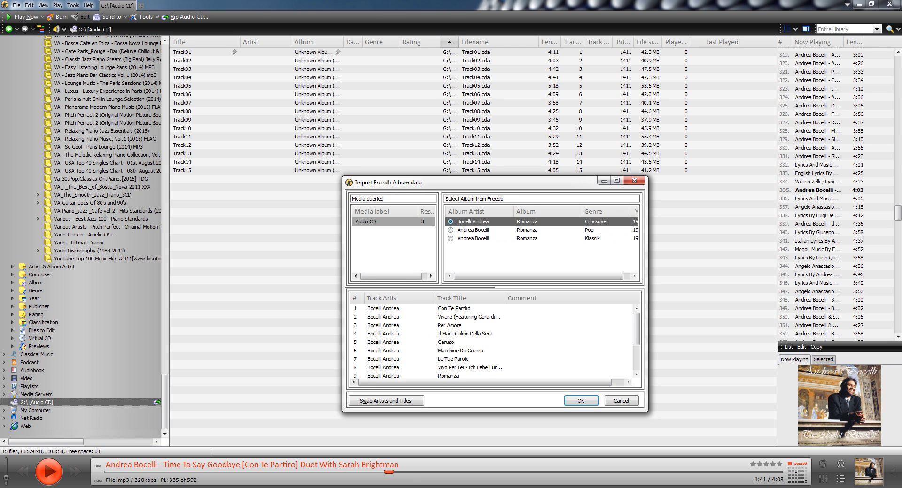
pyautogui.hotkey('ctrl', '+')
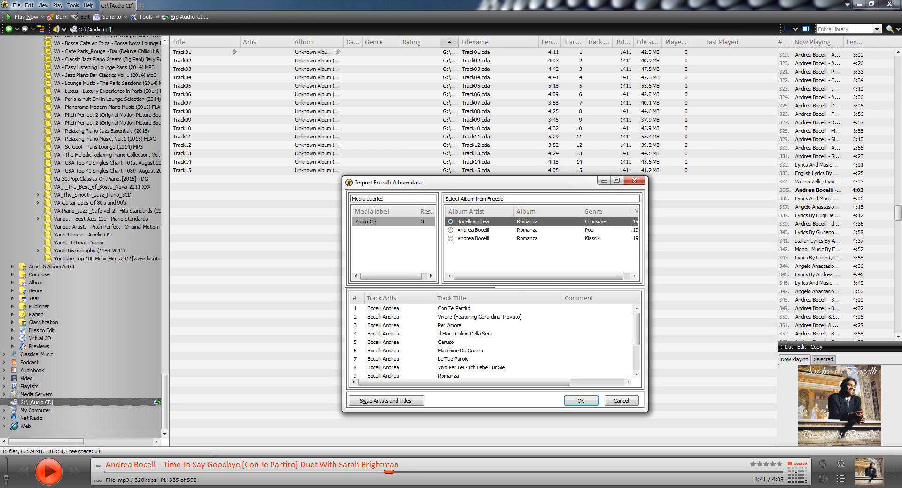
# Import the Andrea Bocelli Romanza match with genre Pop and widen the track list's Title column by about 80 pixels.
pyautogui.click(451, 238)
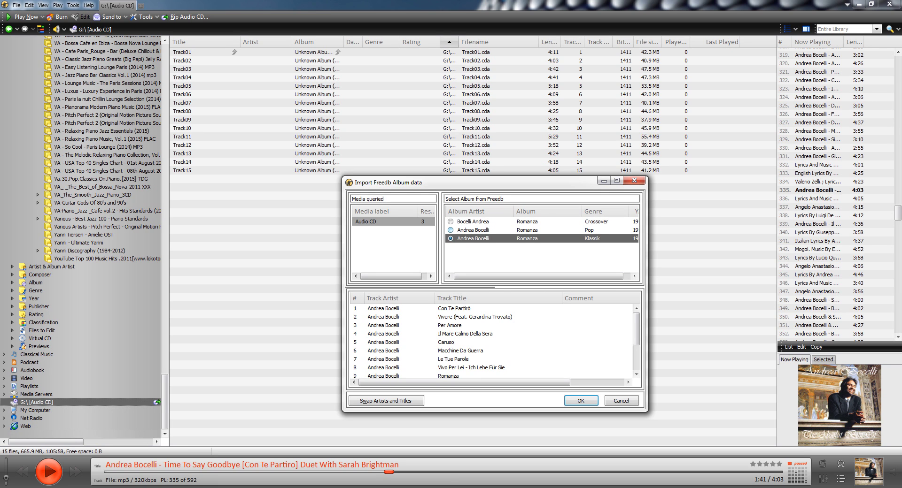
pyautogui.click(450, 230)
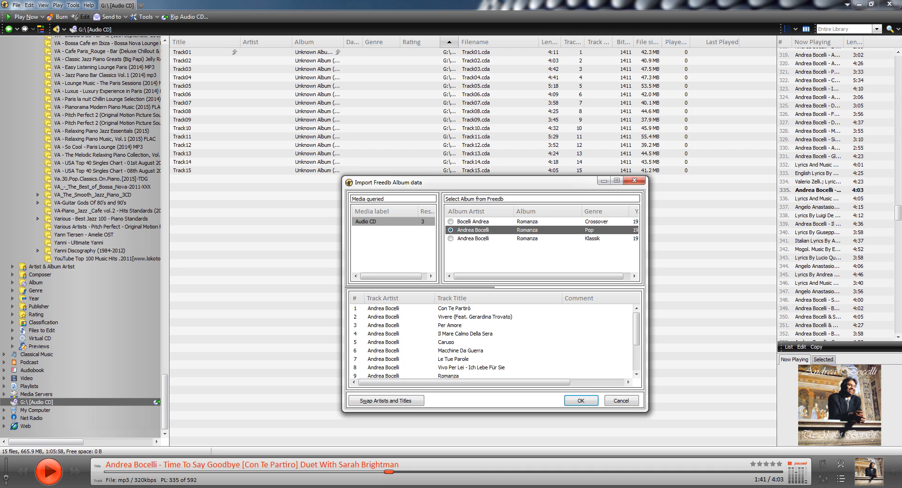
pyautogui.press('Return')
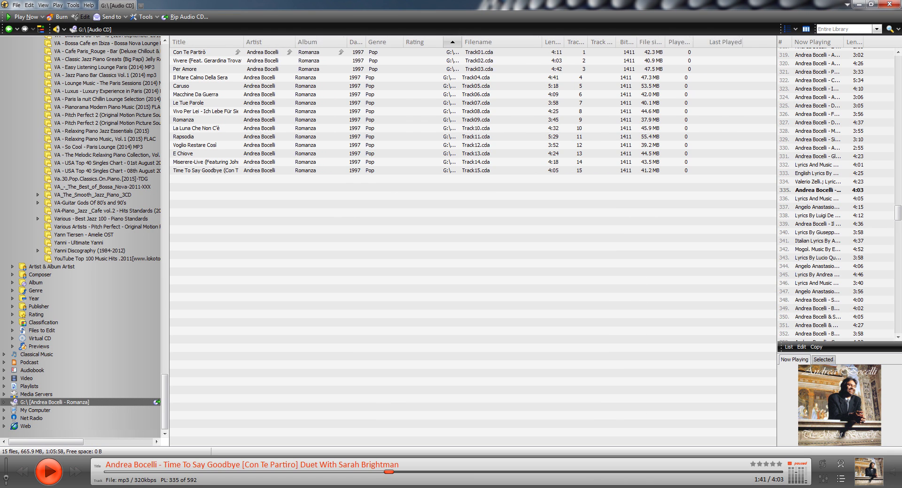
pyautogui.moveTo(240, 42); pyautogui.dragTo(311, 41)
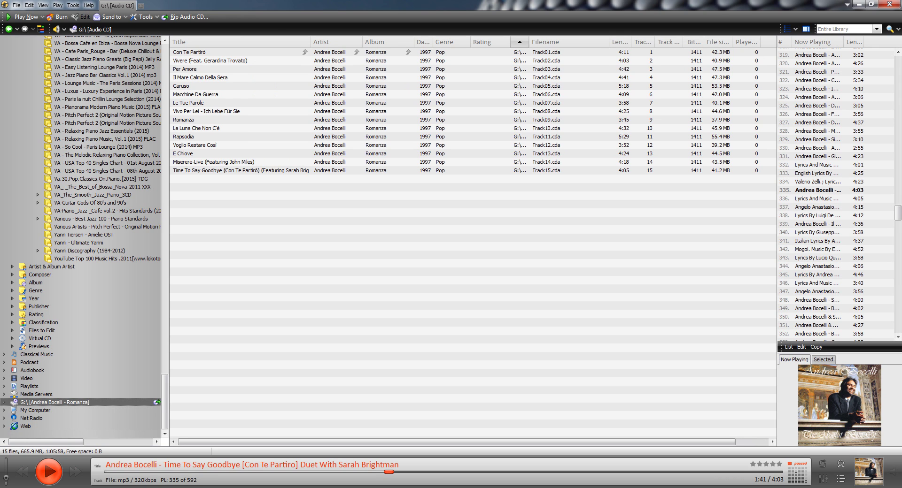
# Set the genre of all the CD's tracks to Classical in their shared properties.
pyautogui.click(451, 154)
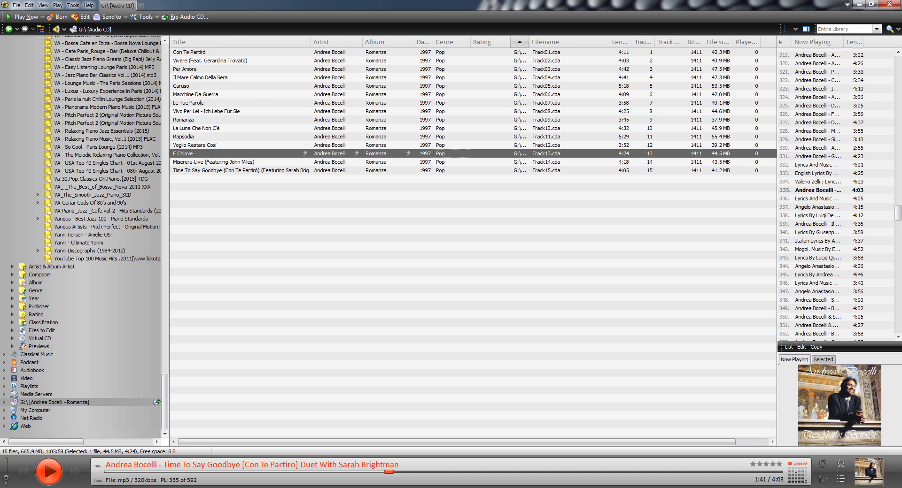
pyautogui.hotkey('ctrl', 'a')
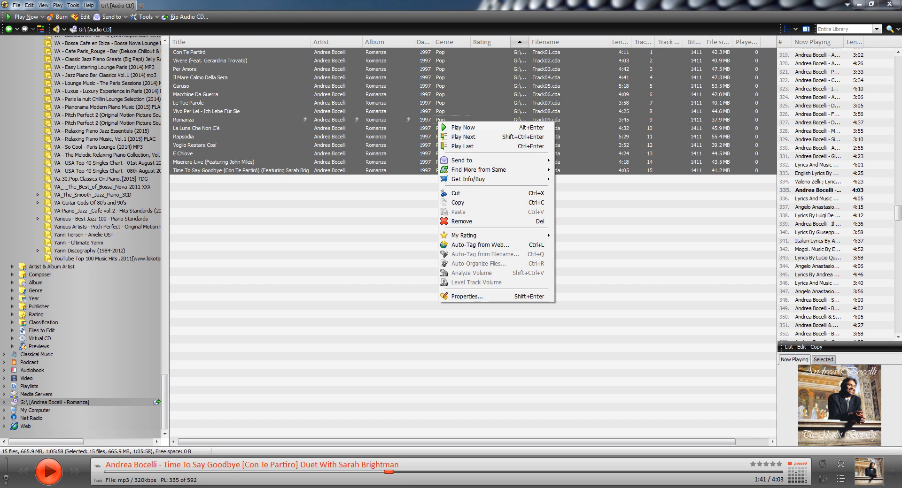
pyautogui.press('Down')
pyautogui.press('Up')
pyautogui.press('Return')
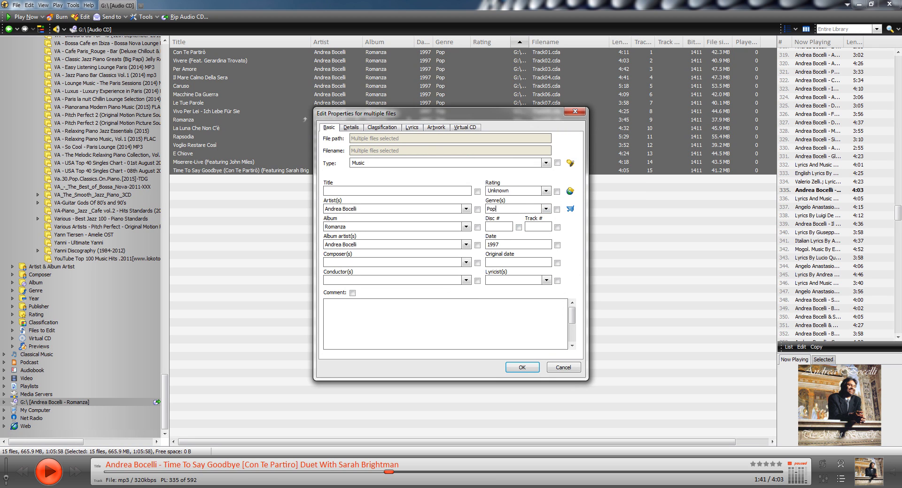
pyautogui.hotkey('shift', 'Home')
pyautogui.write('Classical')
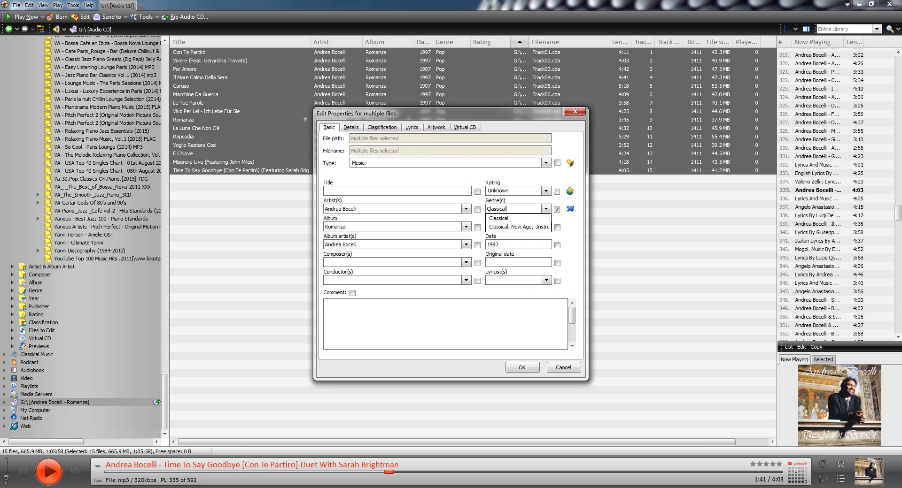
pyautogui.press('Return')
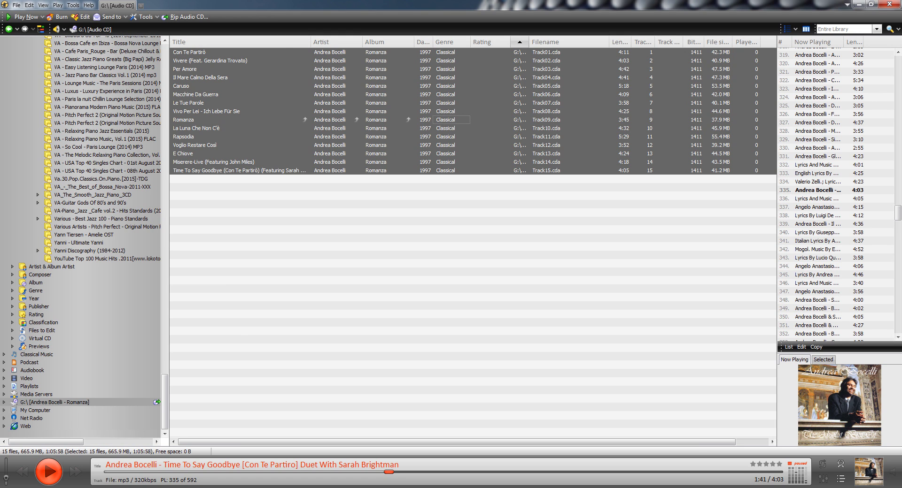
# Start ripping the Romanza audio CD and set the destination base folder to N:\! Music.
pyautogui.rightClick(136, 402)
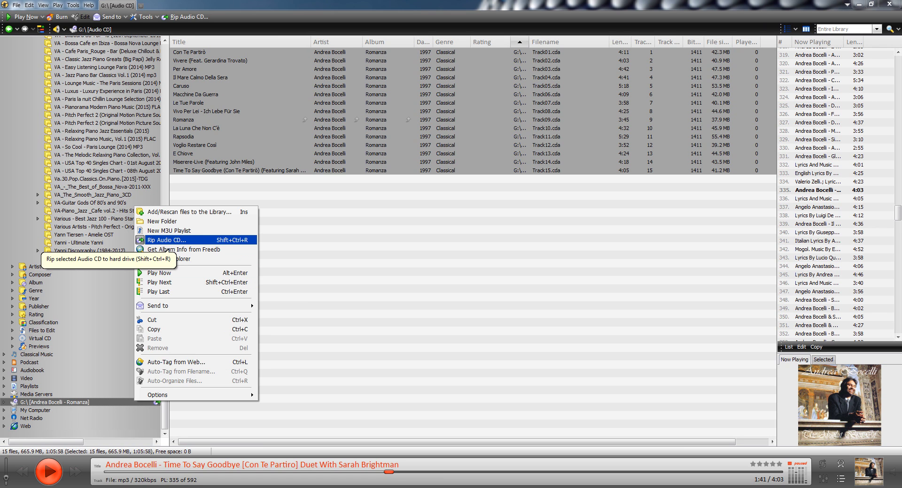
pyautogui.click(166, 243)
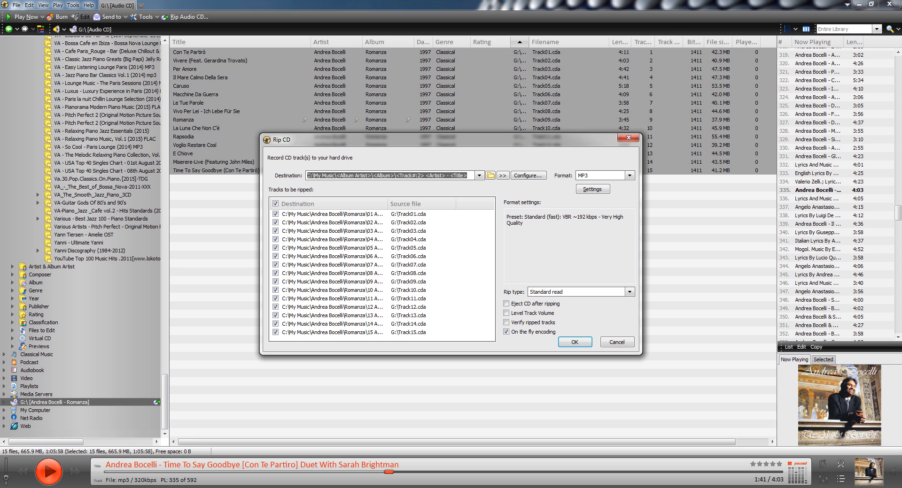
pyautogui.click(490, 175)
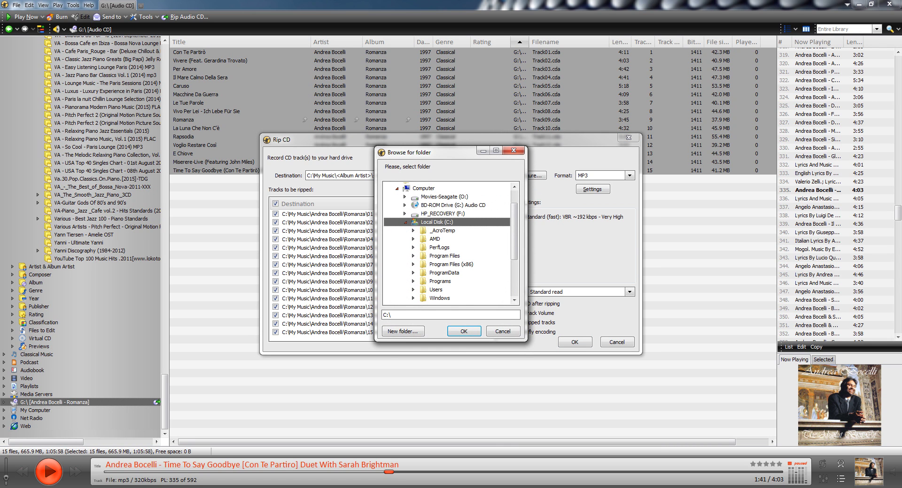
pyautogui.press('Left')
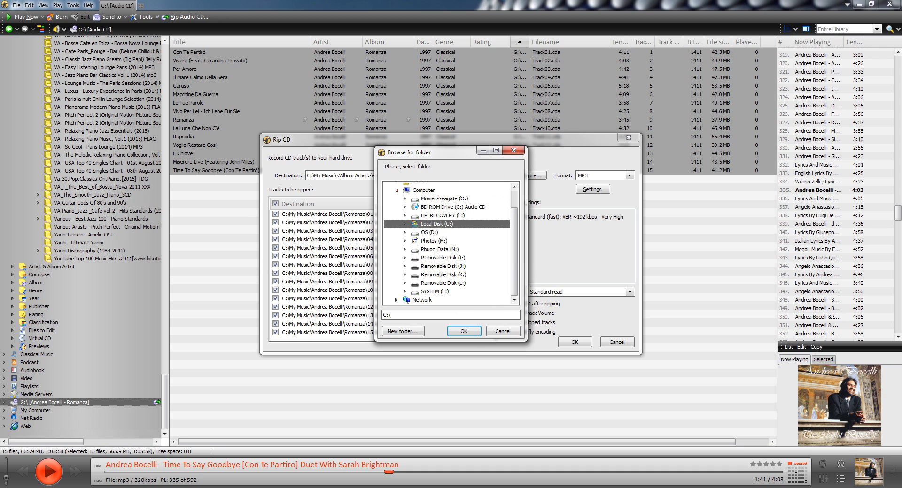
pyautogui.click(404, 249)
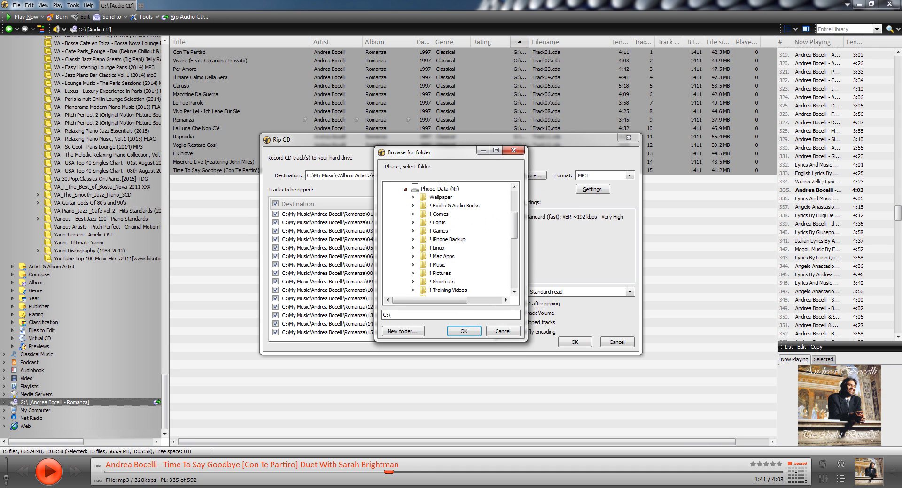
pyautogui.click(438, 265)
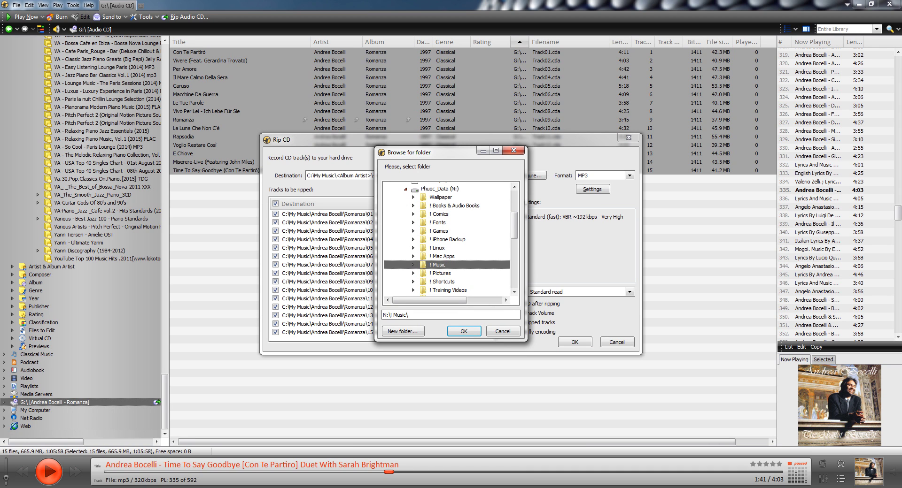
pyautogui.click(463, 332)
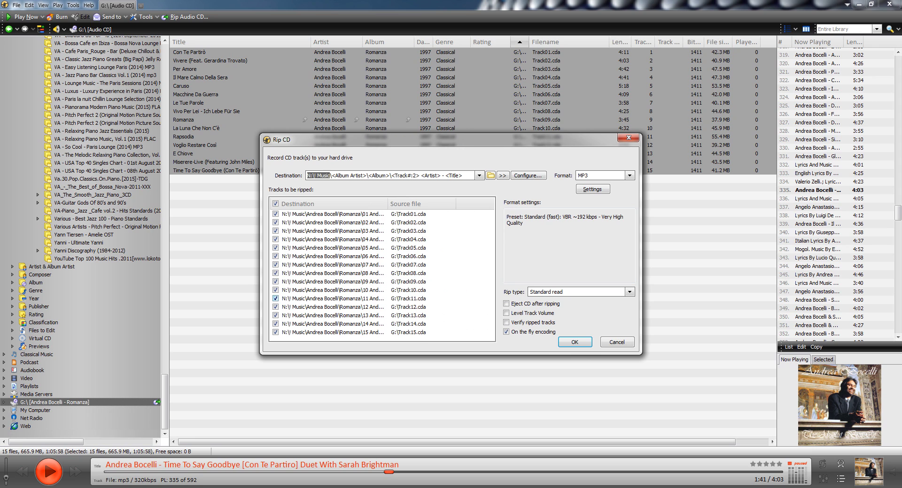
# Examine the album artist, album and track number parts of the rip destination's folder and file naming pattern.
pyautogui.press('Right')
pyautogui.hotkey('shift', 'Right')
pyautogui.hotkey('shift', 'Right')
pyautogui.hotkey('shift', 'Right')
pyautogui.hotkey('shift', 'Right')
pyautogui.hotkey('shift', 'Right')
pyautogui.hotkey('shift', 'Right')
pyautogui.hotkey('shift', 'Right')
pyautogui.hotkey('shift', 'Right')
pyautogui.hotkey('shift', 'Right')
pyautogui.hotkey('shift', 'Right')
pyautogui.hotkey('shift', 'Right')
pyautogui.hotkey('shift', 'Right')
pyautogui.hotkey('shift', 'Right')
pyautogui.hotkey('shift', 'Right')
pyautogui.press('Right')
pyautogui.press('Right')
pyautogui.press('Right')
pyautogui.hotkey('shift', 'Right')
pyautogui.hotkey('shift', 'Right')
pyautogui.hotkey('shift', 'Right')
pyautogui.hotkey('shift', 'Right')
pyautogui.hotkey('shift', 'Right')
pyautogui.click(373, 176)
# Choose MP3 as the rip format with the preset Insane: CBR ~320 kbps - Highest Quality.
pyautogui.click(629, 176)
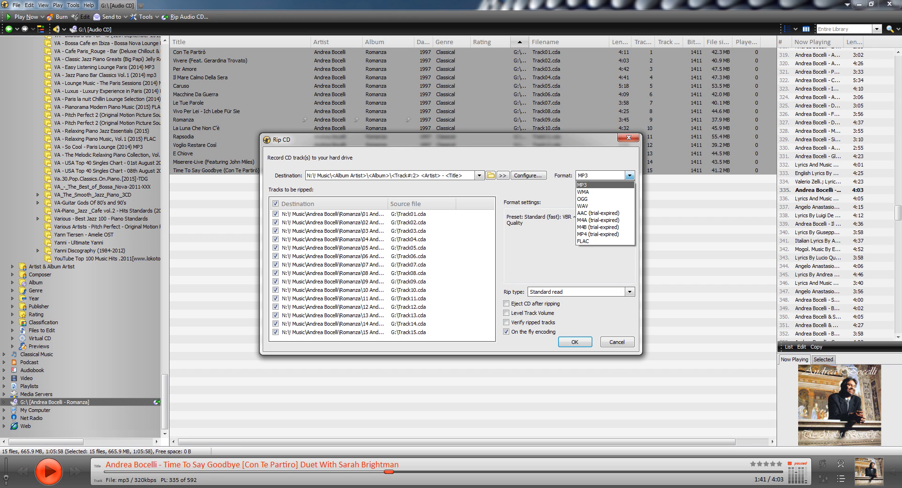
pyautogui.press('Return')
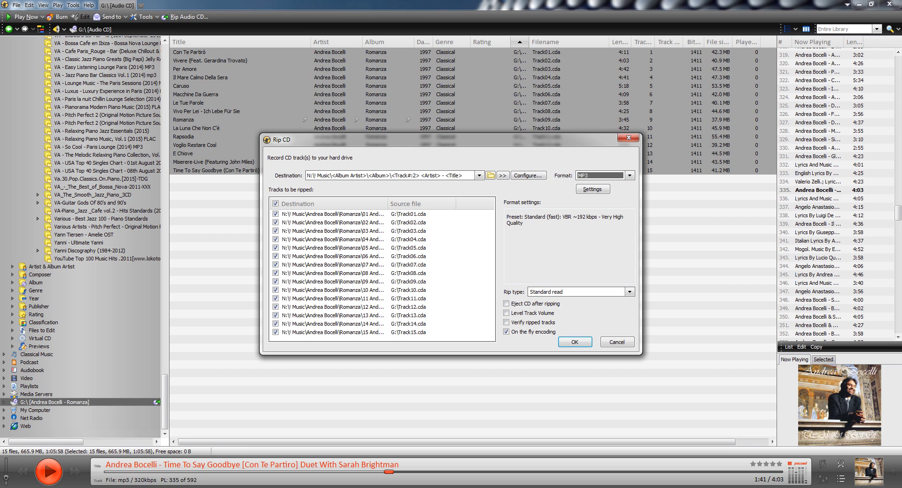
pyautogui.click(592, 189)
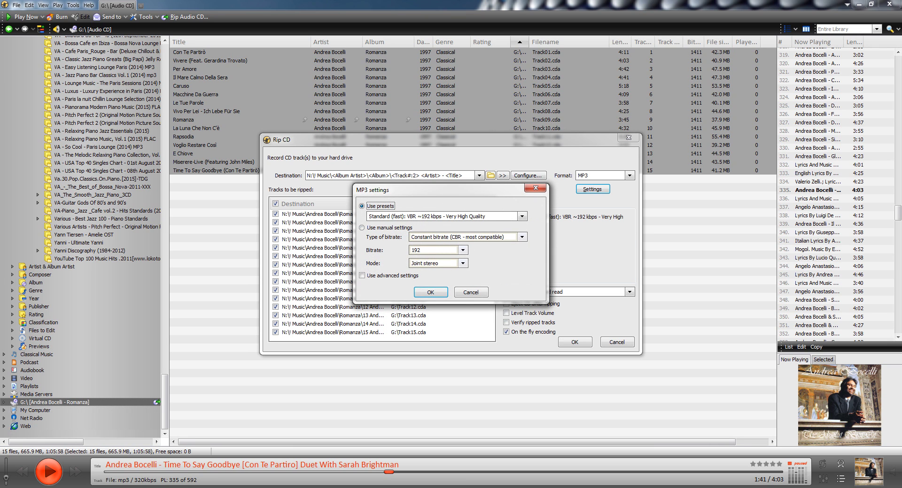
pyautogui.press('Tab')
pyautogui.hotkey('alt', 'Down')
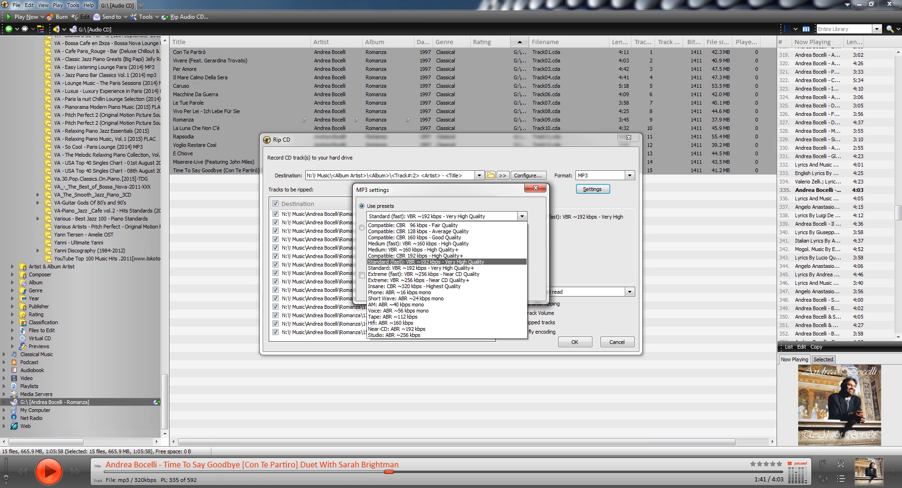
pyautogui.press('Down')
pyautogui.press('Down')
pyautogui.press('Down')
pyautogui.press('Down')
pyautogui.press('Return')
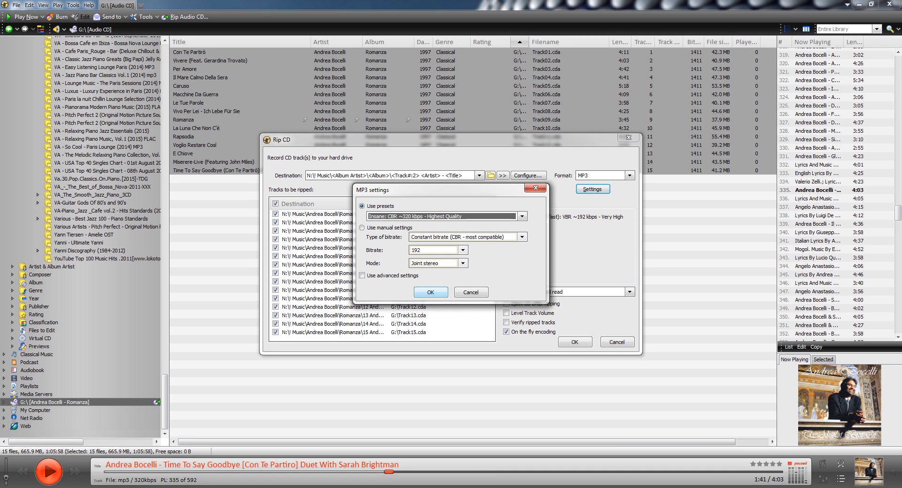
pyautogui.press('Return')
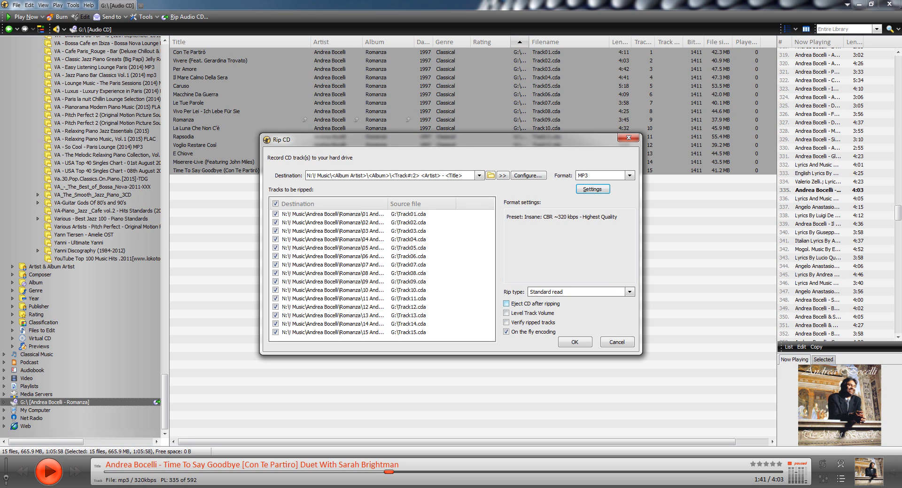
# Enable ejecting the CD after ripping and start the rip.
pyautogui.click(506, 304)
pyautogui.press('Return')
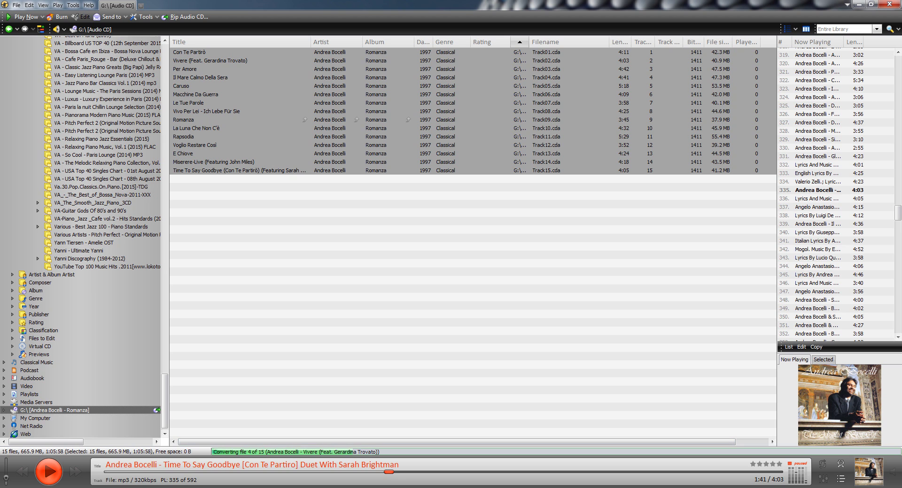
# Switch to Windows Explorer and examine the full names of the ripped files in N:\! Music\Andrea Bocelli\Romanza, closing the window when finished.
pyautogui.press('super+e')
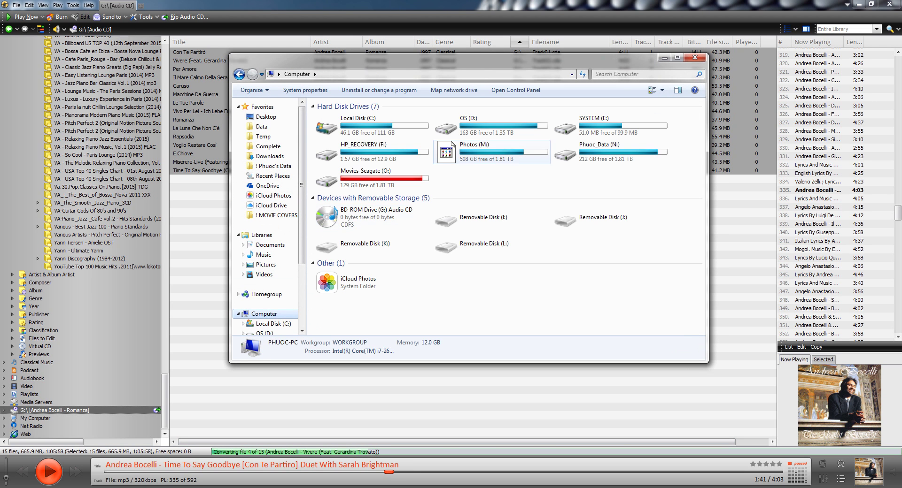
pyautogui.doubleClick(598, 149)
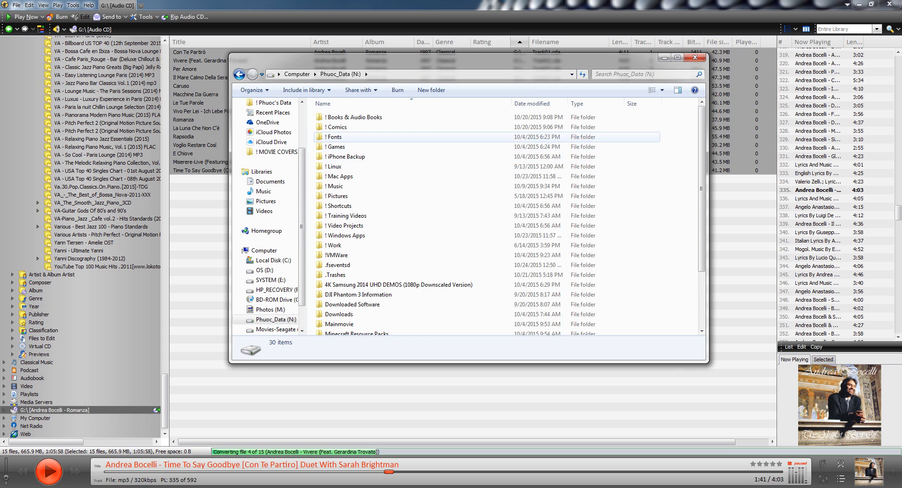
pyautogui.click(335, 186)
pyautogui.doubleClick(335, 186)
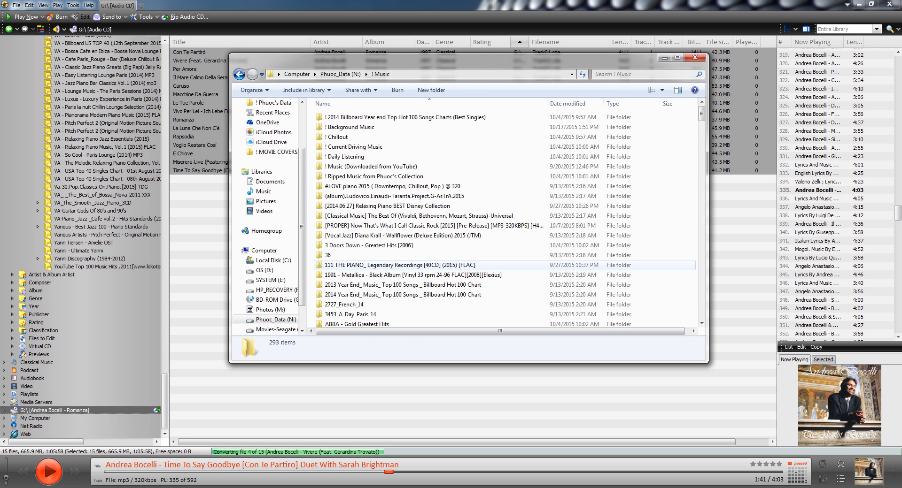
pyautogui.scroll(-7, 423, 282)
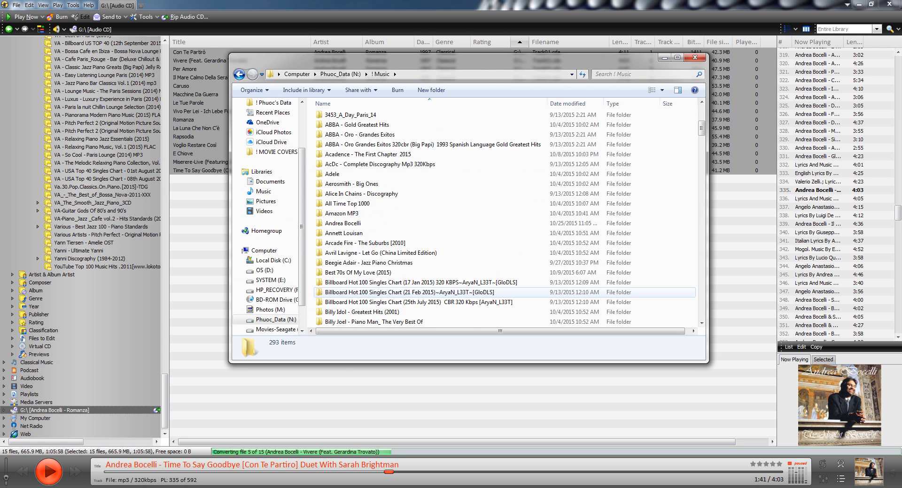
pyautogui.doubleClick(342, 224)
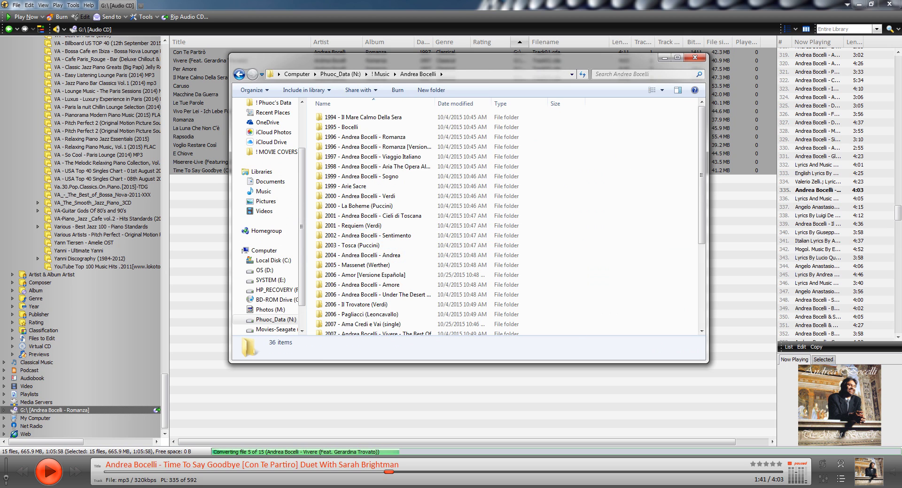
pyautogui.scroll(-5, 403, 270)
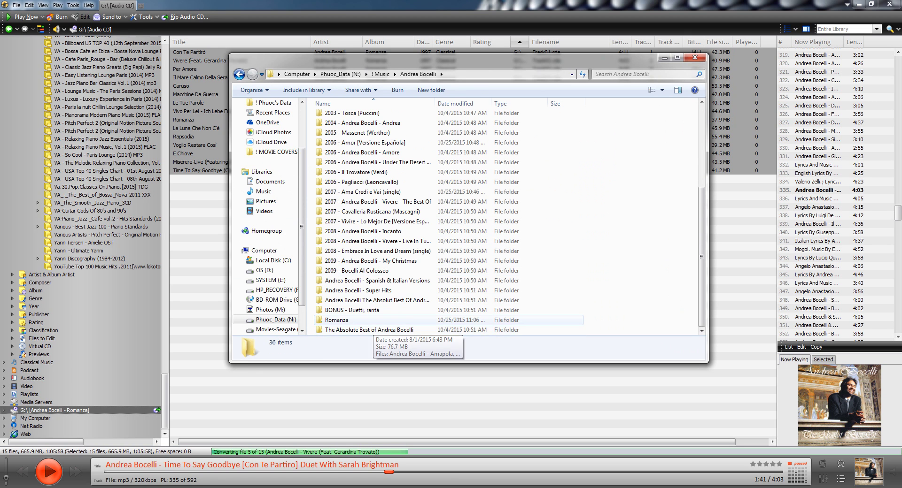
pyautogui.click(367, 319)
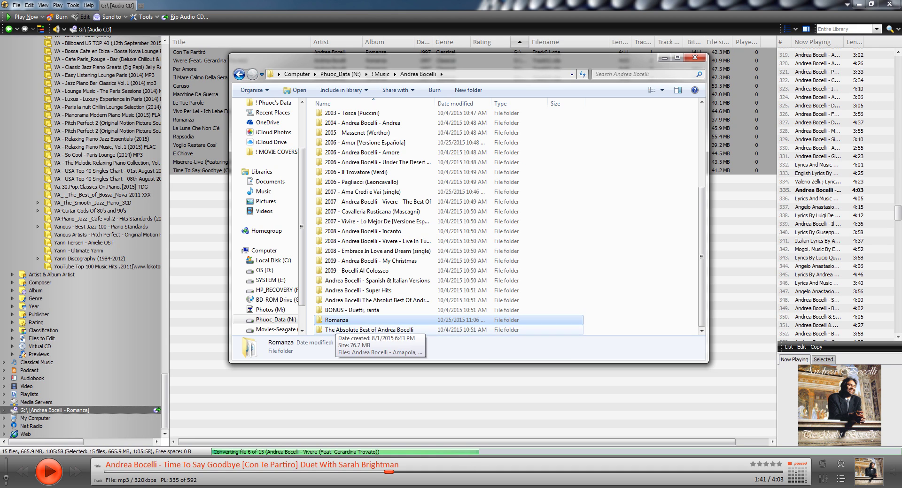
pyautogui.press('Return')
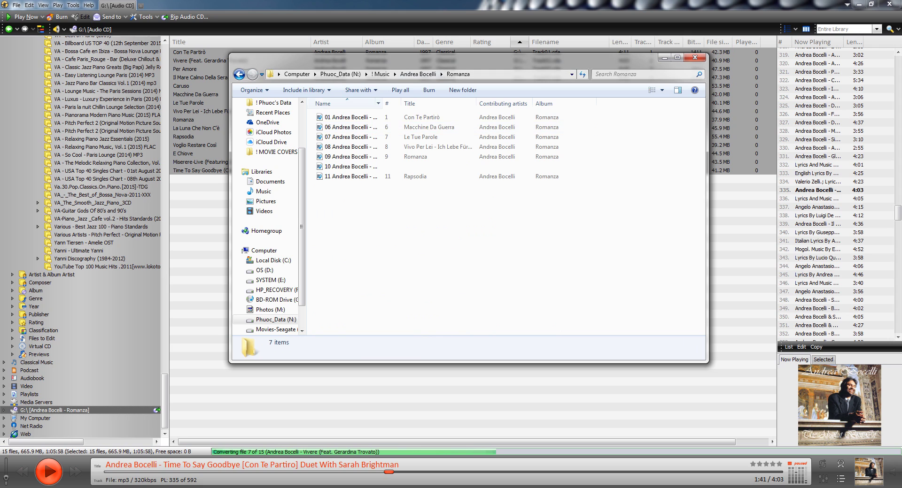
pyautogui.doubleClick(382, 103)
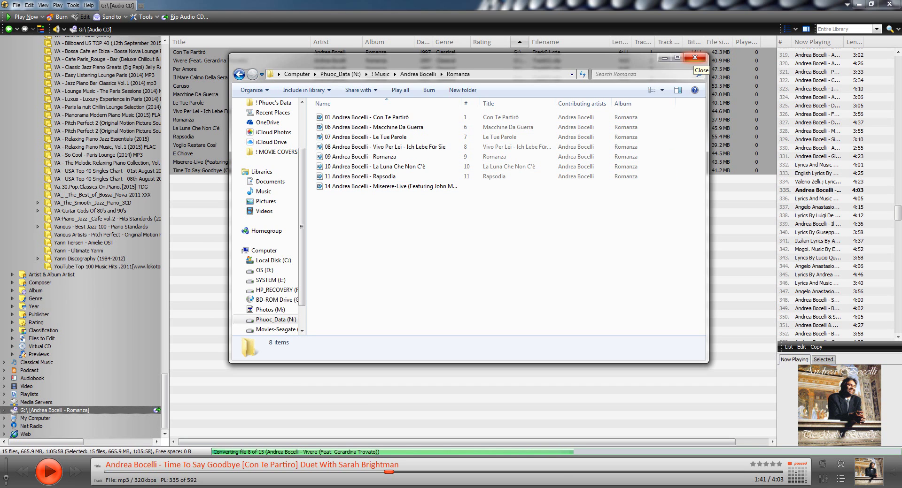
pyautogui.click(695, 58)
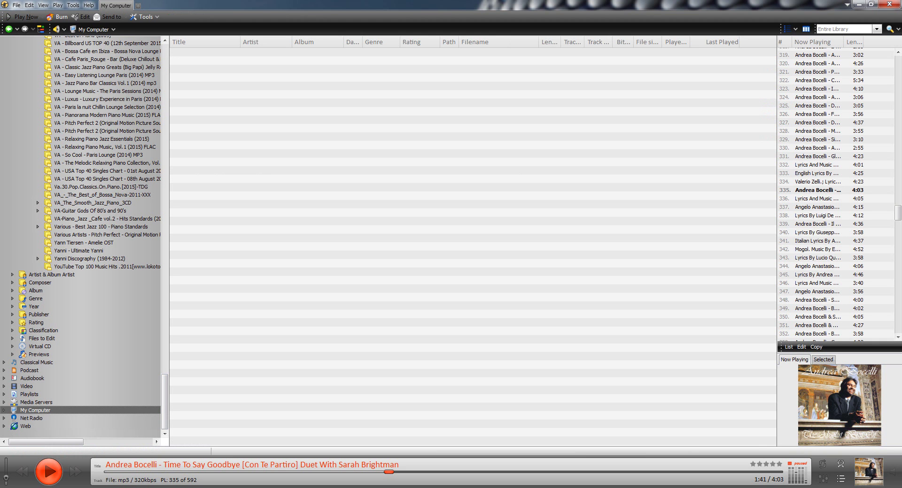
# Show all albums of the Andrea Bocelli folder in the music library and examine the Romanza album's track list.
pyautogui.moveTo(164, 403); pyautogui.dragTo(165, 90)
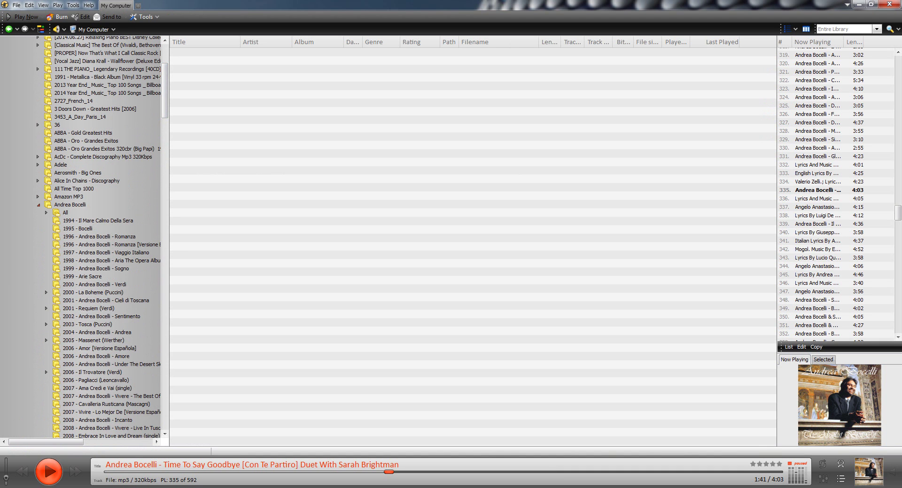
pyautogui.click(65, 213)
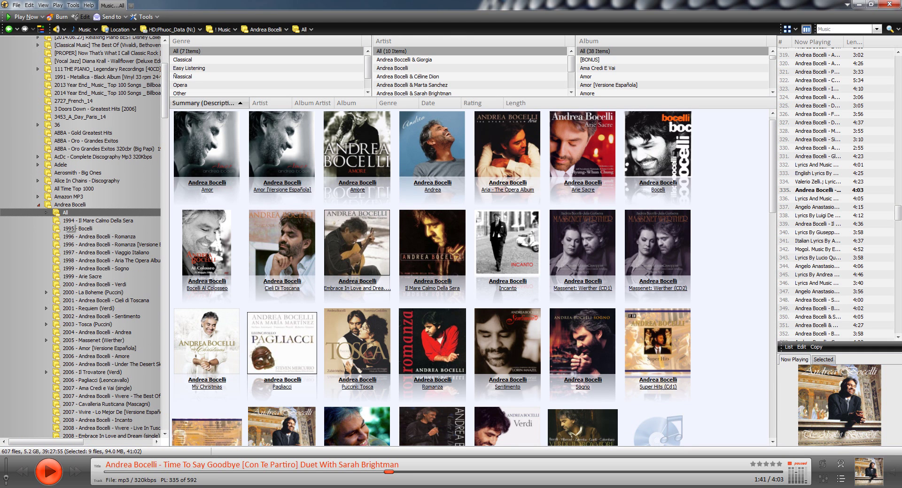
pyautogui.moveTo(430, 348)
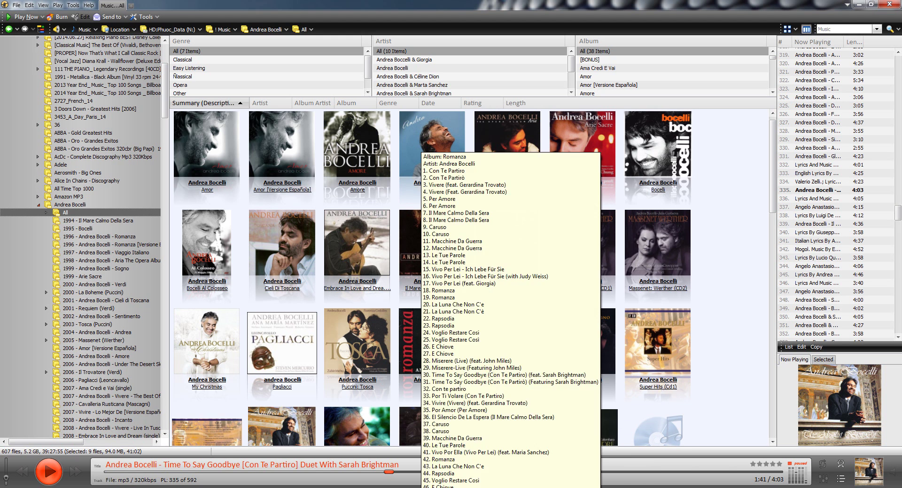
# Play the Romanza album from the album art view and pause playback.
pyautogui.doubleClick(430, 347)
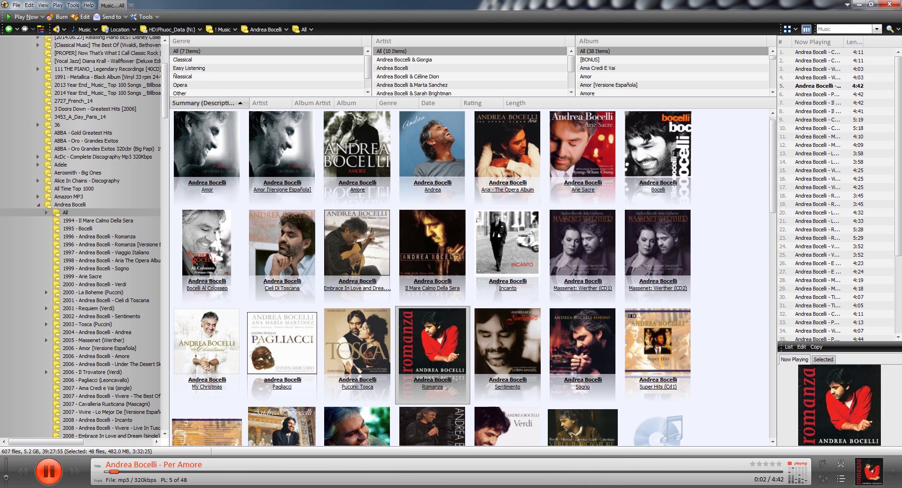
pyautogui.moveTo(447, 386)
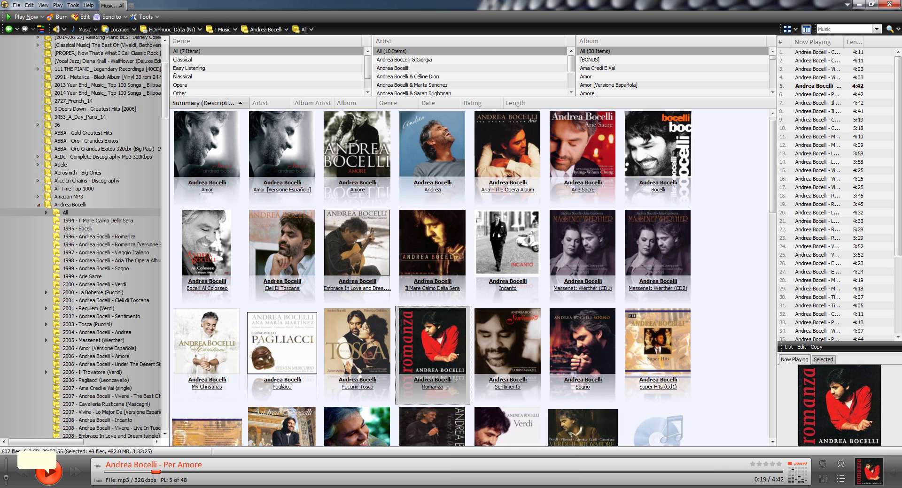
pyautogui.click(49, 472)
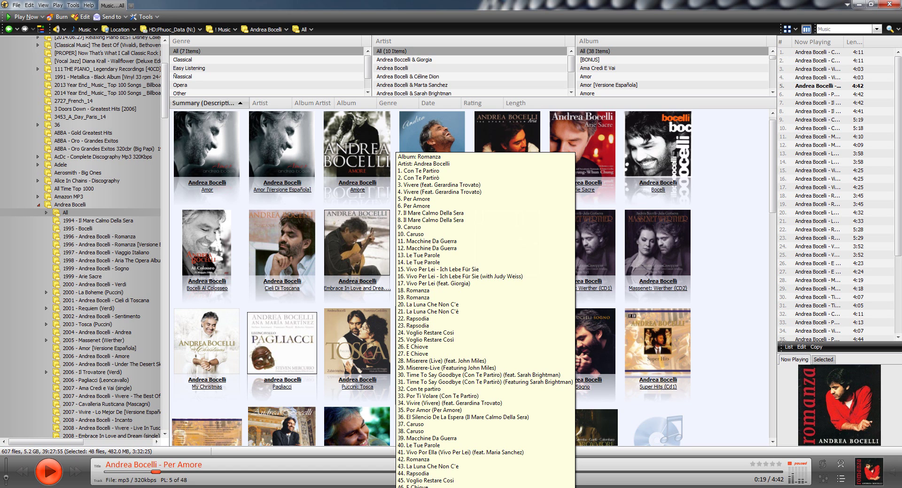
pyautogui.moveTo(434, 389)
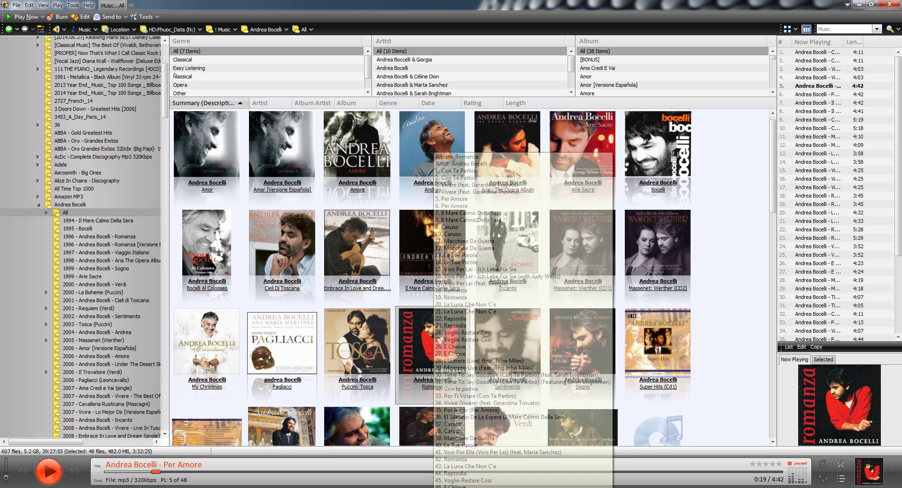
# Switch the library to the detailed track list and set the genre of all Viaggio Italiano tracks to Classical in their shared properties.
pyautogui.click(43, 5)
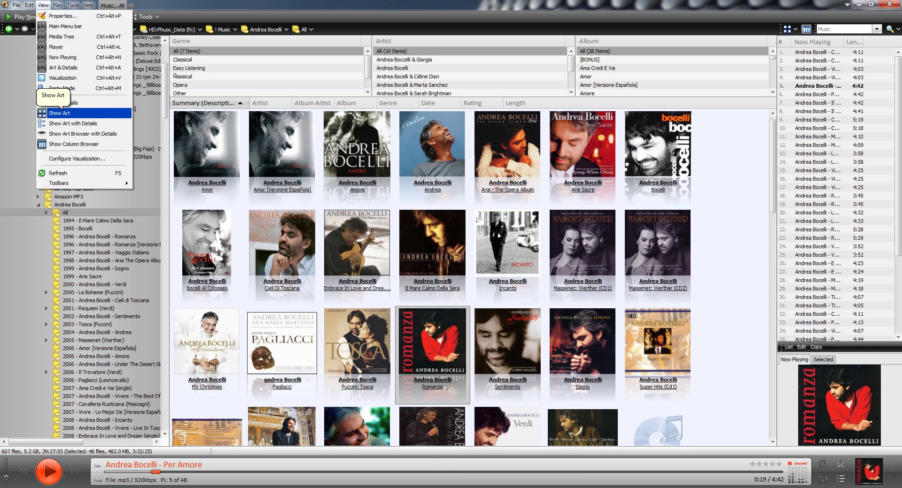
pyautogui.click(63, 102)
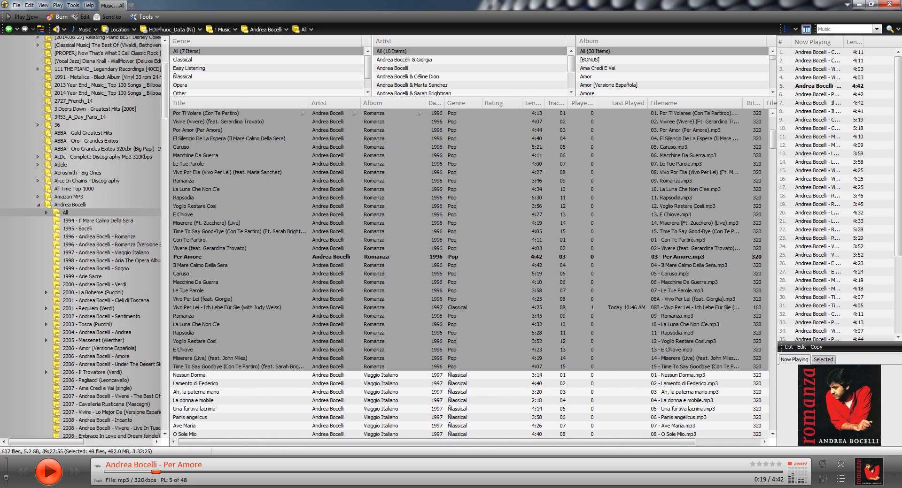
pyautogui.click(211, 375)
pyautogui.scroll(-5, 469, 273)
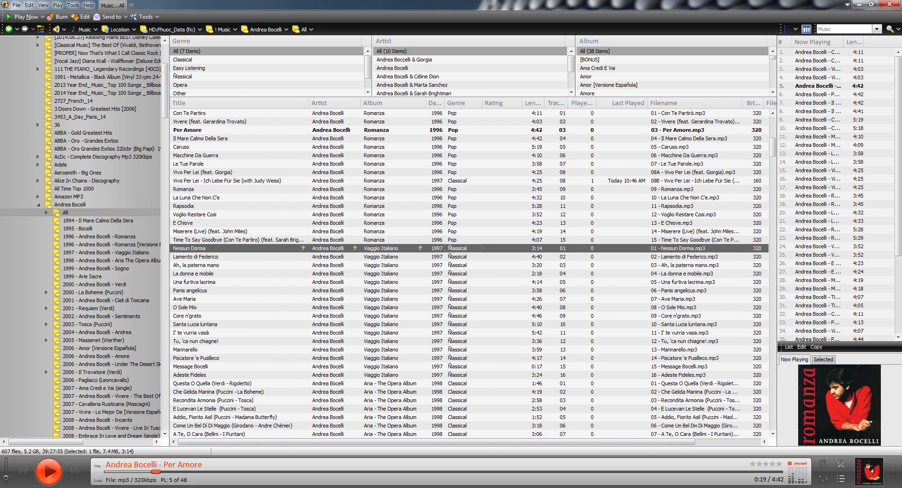
pyautogui.keyDown('shift'); pyautogui.click(459, 375); pyautogui.keyUp('shift')
pyautogui.rightClick(459, 375)
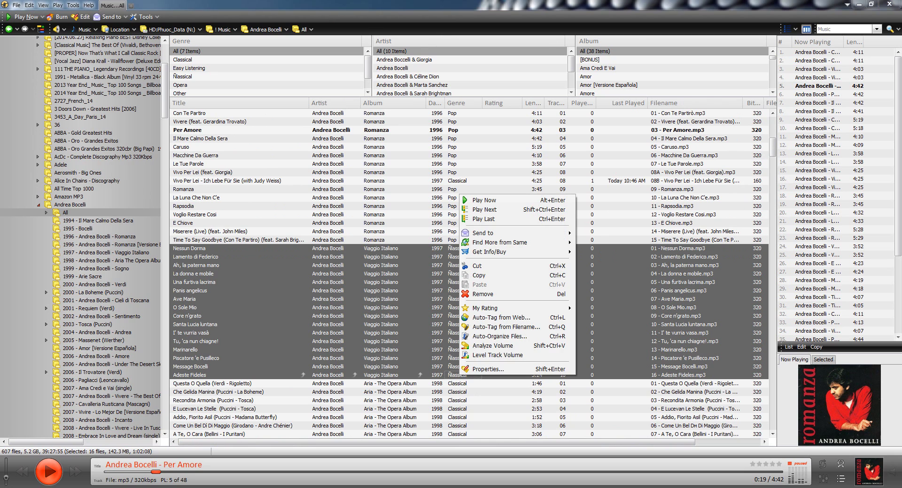
pyautogui.click(488, 369)
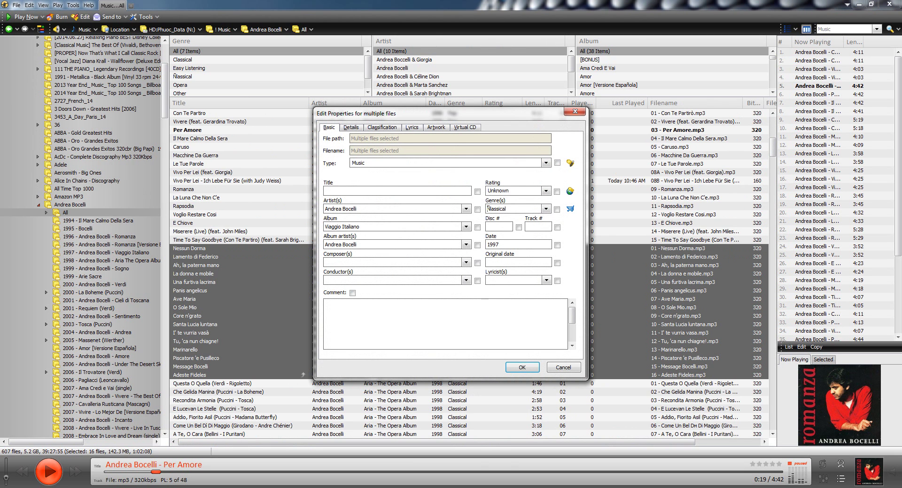
pyautogui.press('BackSpace')
pyautogui.write('C')
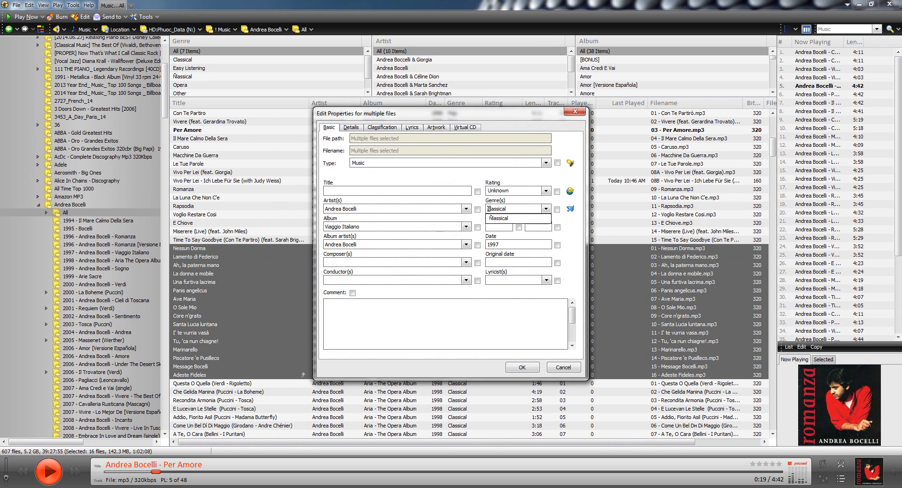
pyautogui.press('Return')
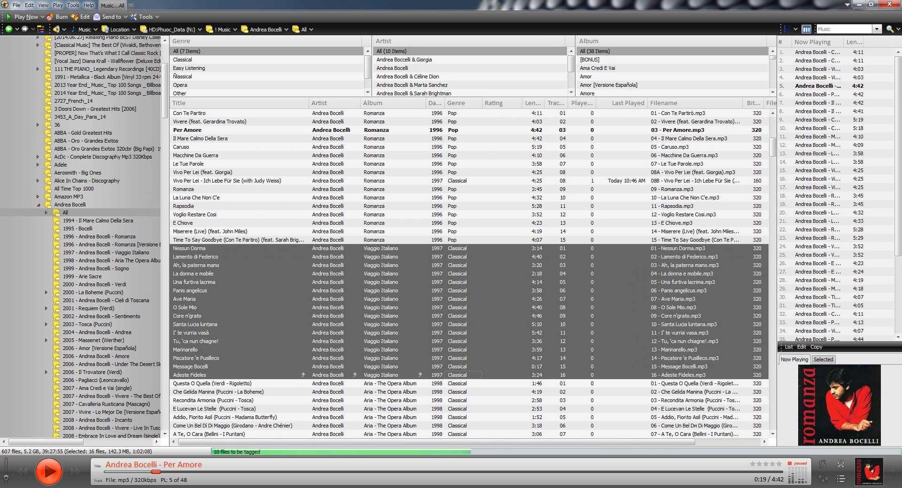
# Review the genres of the albums around Viaggio Italiano and return the library to the album art view.
pyautogui.scroll(4, 469, 272)
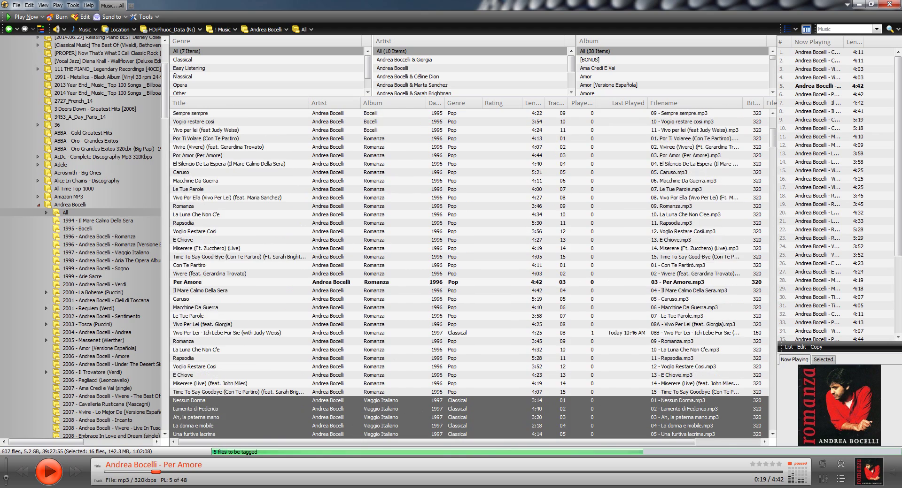
pyautogui.scroll(-15, 468, 272)
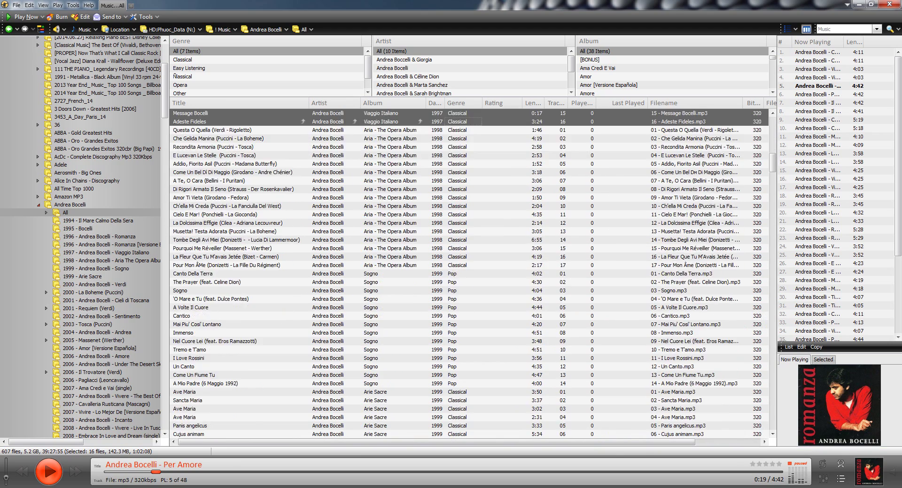
pyautogui.scroll(9, 469, 273)
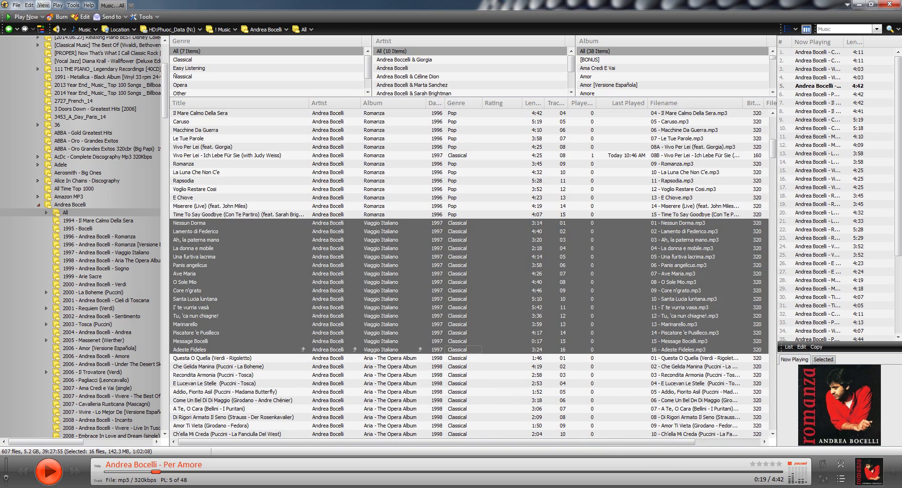
pyautogui.click(43, 5)
pyautogui.click(66, 113)
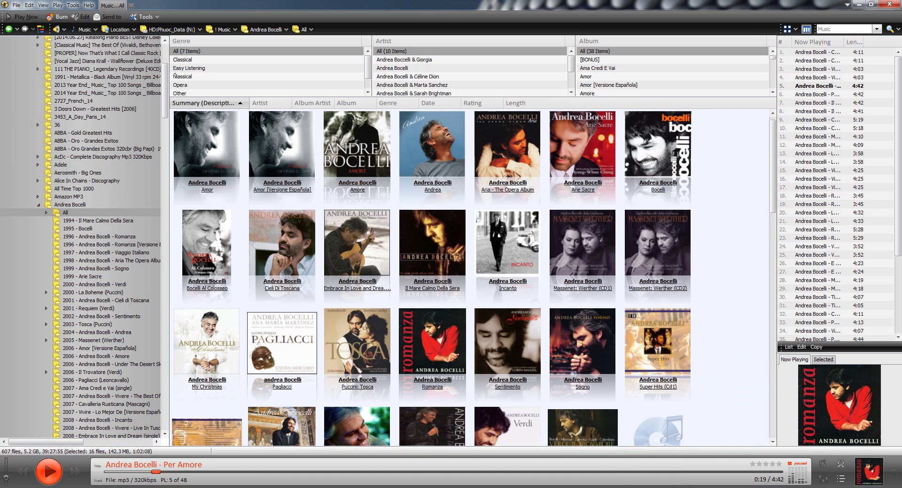
# Look up web tags for the Romanza album and enlarge the lookup window to view the list of matching releases.
pyautogui.moveTo(432, 340)
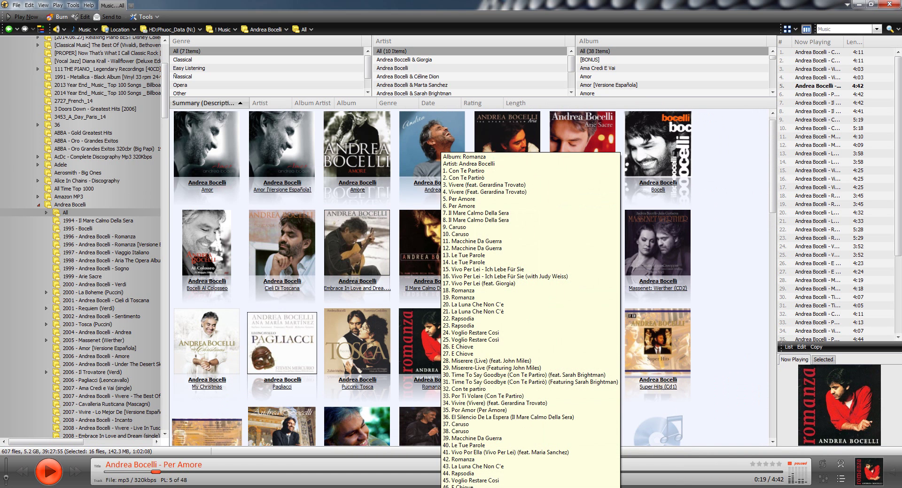
pyautogui.click(409, 343)
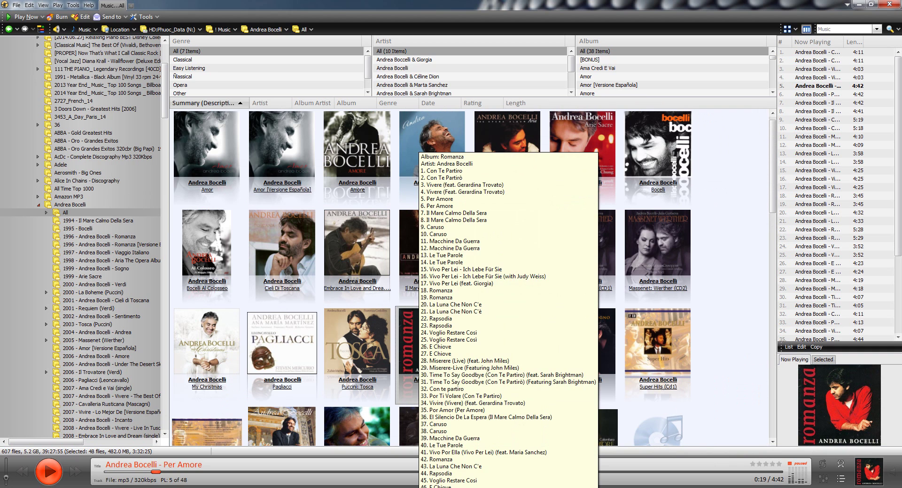
pyautogui.rightClick(408, 337)
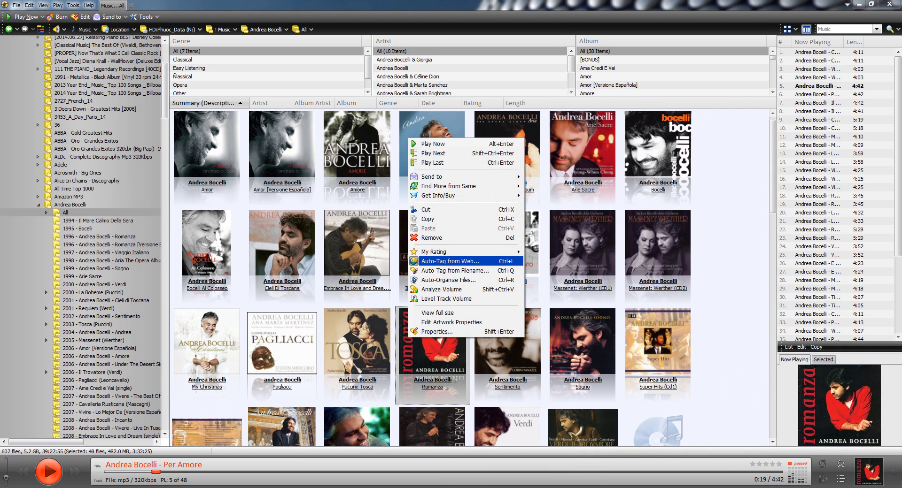
pyautogui.click(458, 261)
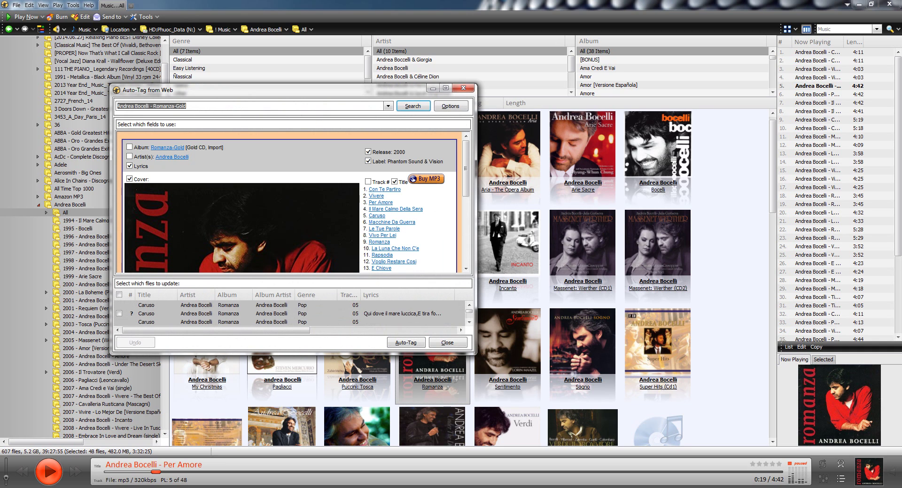
pyautogui.hotkey('alt', 'Down')
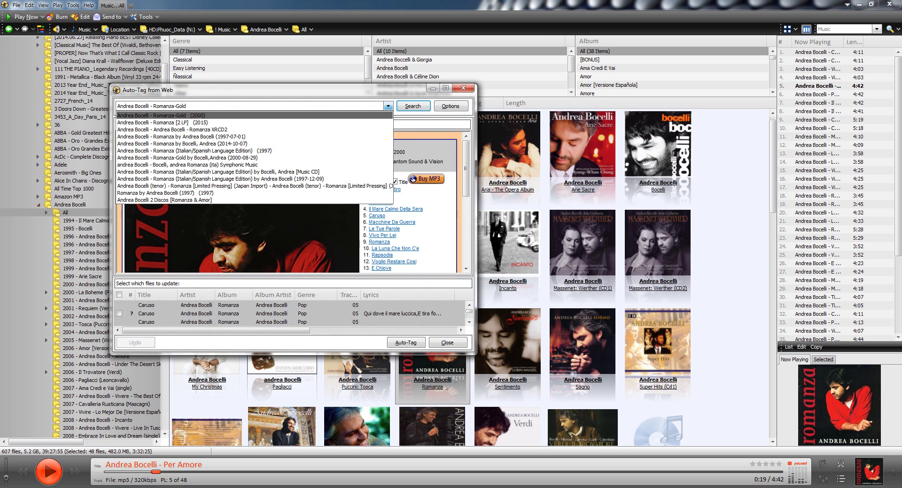
pyautogui.moveTo(375, 89); pyautogui.dragTo(537, 47)
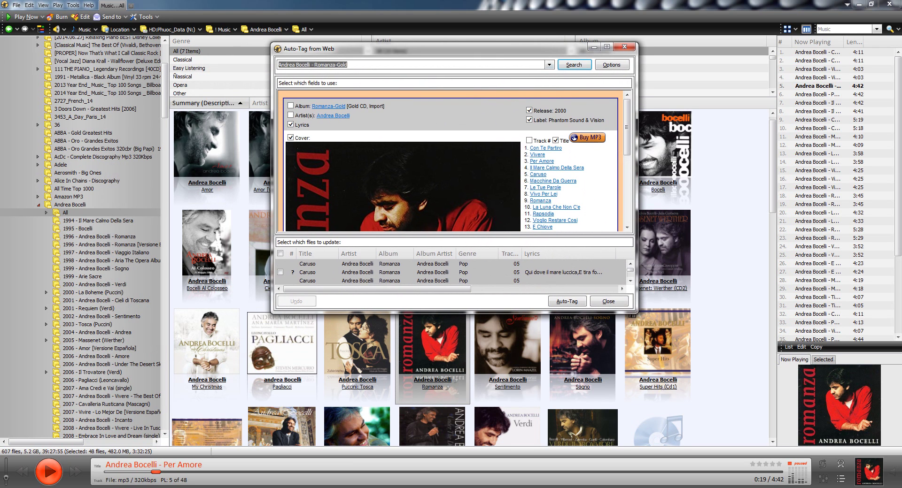
pyautogui.hotkey('alt', 'Down')
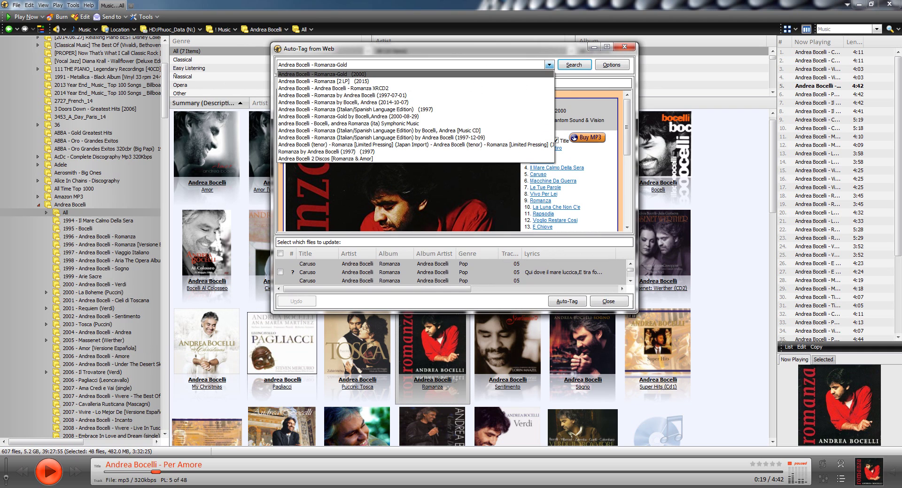
pyautogui.press('Escape')
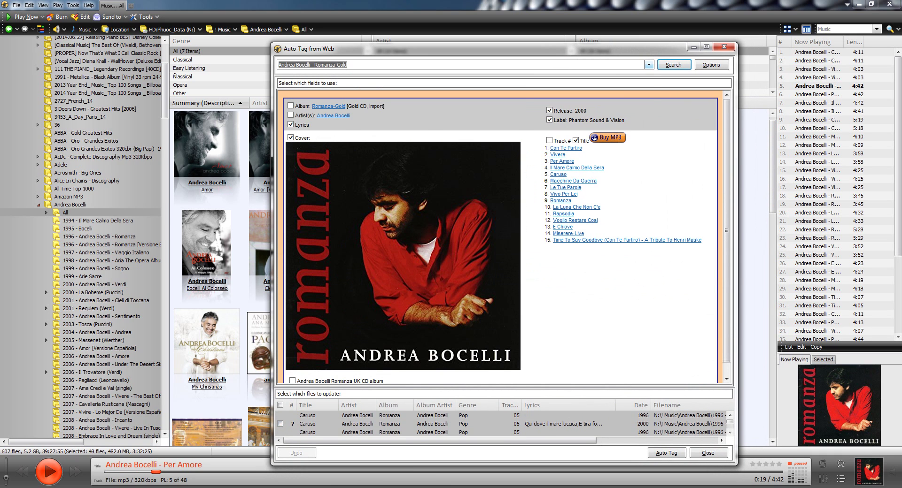
# Examine the cover and track details of the matches Romanza [2 LP], Romanza XRCD2 and Romanza by Andrea Bocelli (1997-07-01).
pyautogui.hotkey('alt', 'Down')
pyautogui.press('Down')
pyautogui.press('Return')
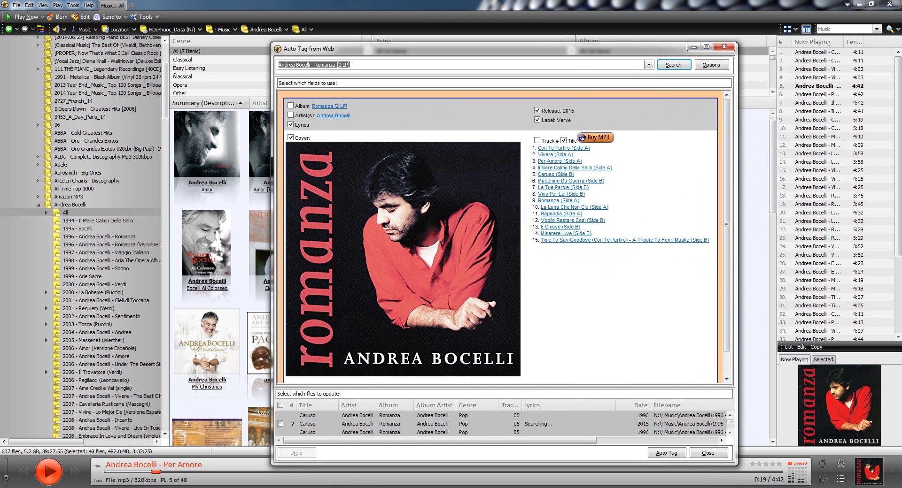
pyautogui.hotkey('alt', 'Down')
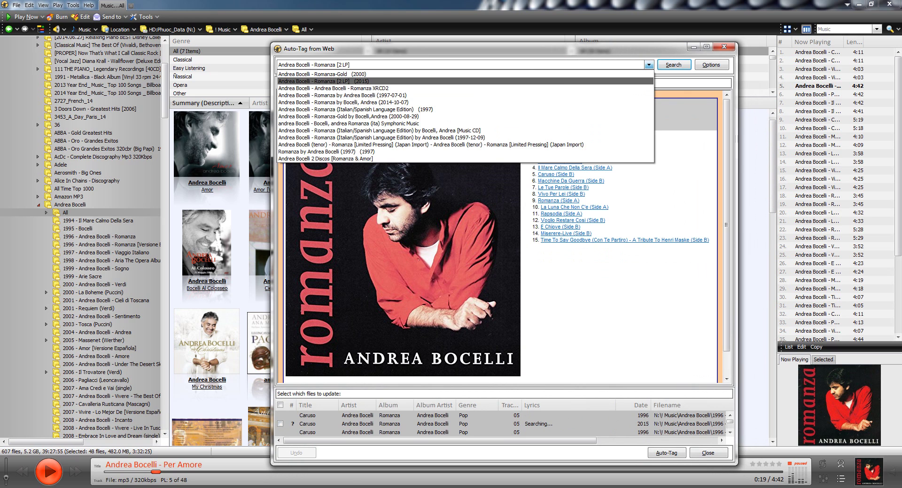
pyautogui.press('Down')
pyautogui.press('Return')
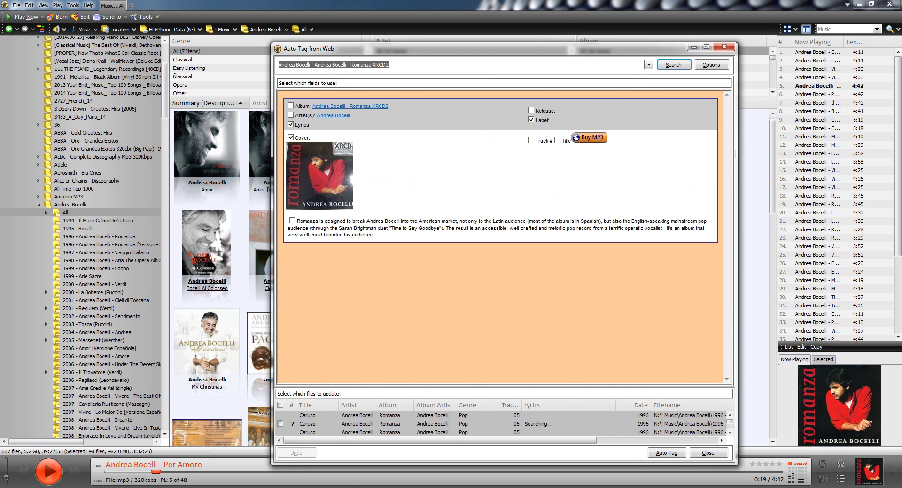
pyautogui.hotkey('alt', 'Down')
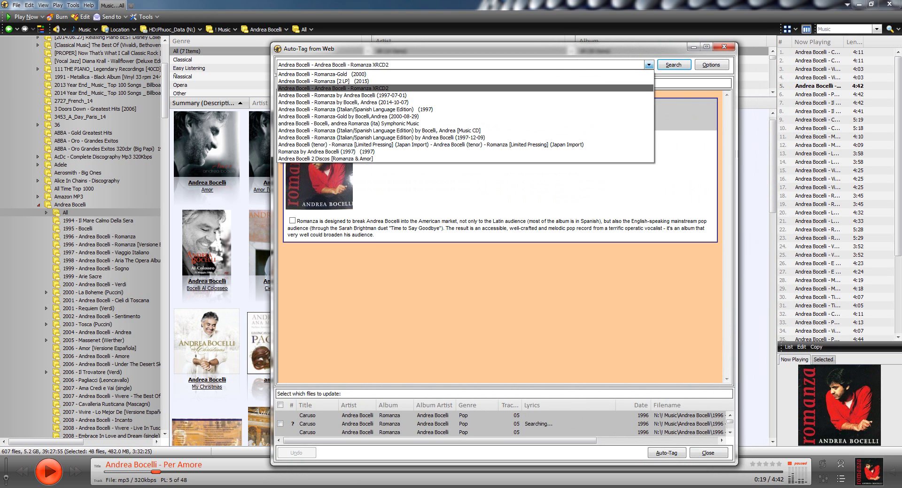
pyautogui.press('Down')
pyautogui.press('Return')
# Examine the Romanza (2014-10-07), Italian/Spanish Language Edition (1997) and Romanza-Gold (2000-08-29) matches one after another.
pyautogui.hotkey('alt', 'Down')
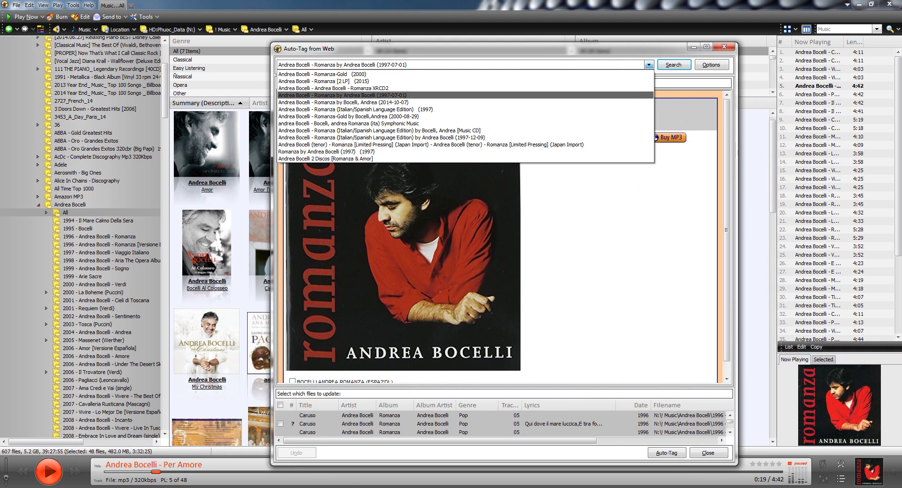
pyautogui.press('Down')
pyautogui.press('Return')
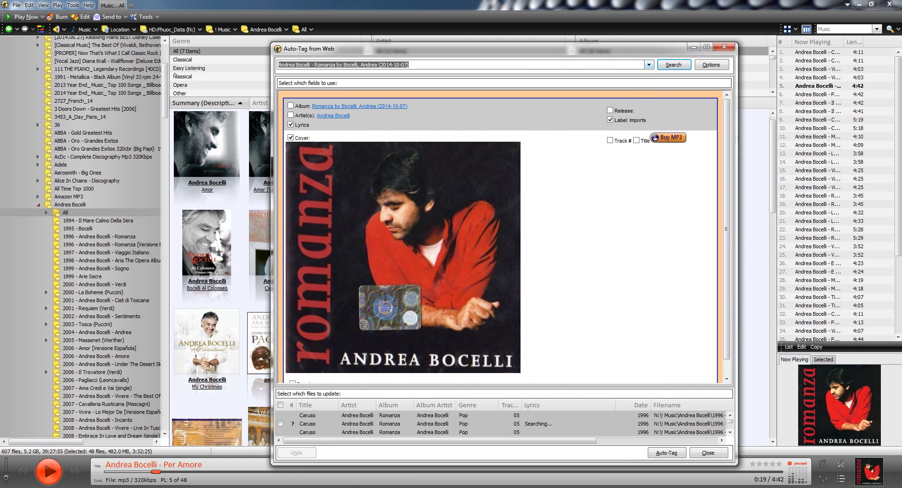
pyautogui.hotkey('alt', 'Down')
pyautogui.press('Down')
pyautogui.press('Return')
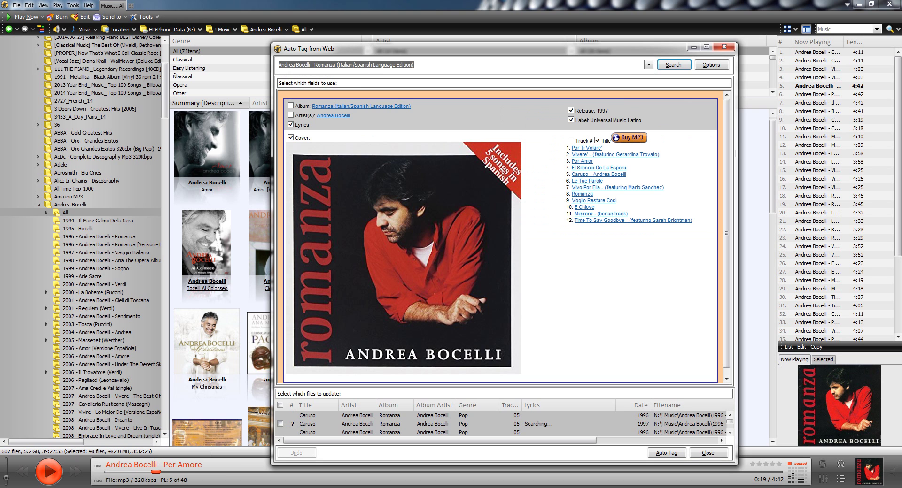
pyautogui.hotkey('alt', 'Down')
pyautogui.press('Down')
pyautogui.press('Return')
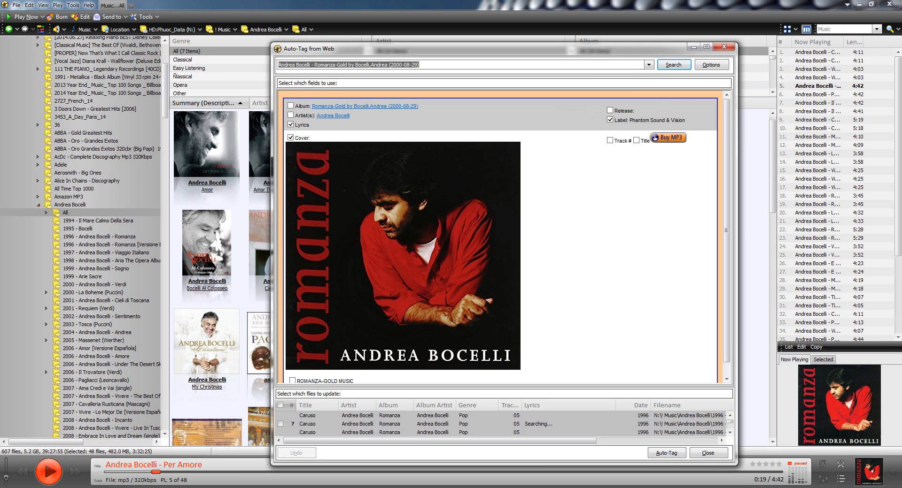
# Mark all files for updating and preview the Italian/Spanish [Music CD], Limited Pressing (Japan Import) and 2 Discos [Romanza & Amor] matches.
pyautogui.click(280, 405)
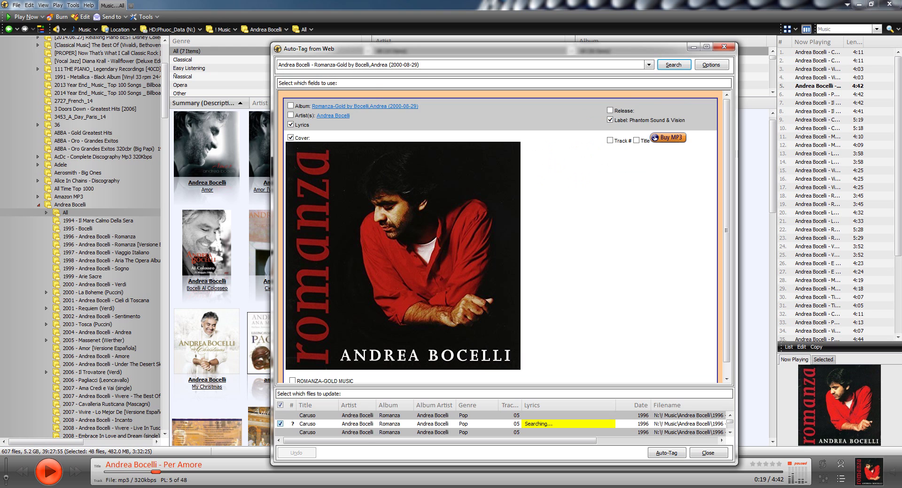
pyautogui.click(648, 65)
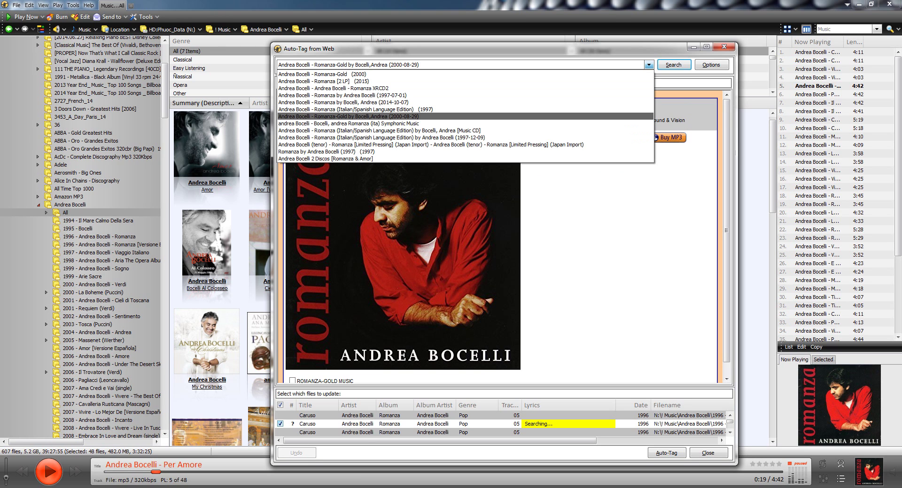
pyautogui.click(650, 131)
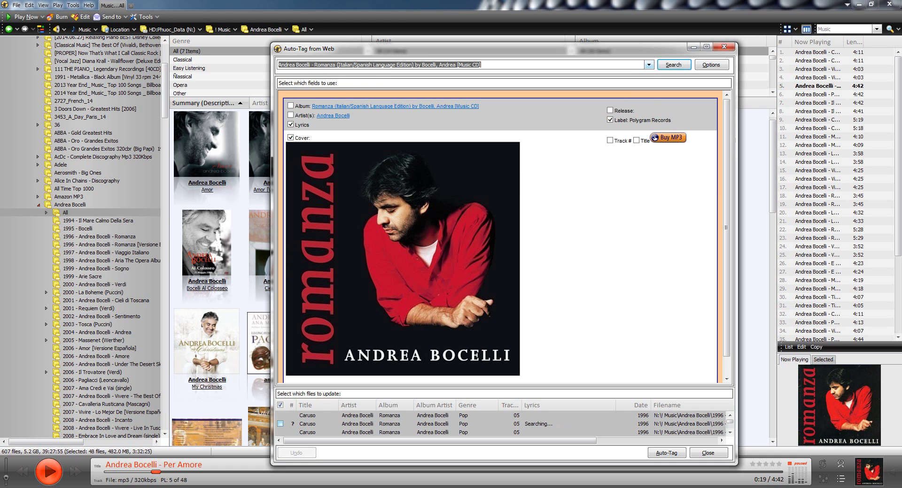
pyautogui.click(648, 65)
pyautogui.click(423, 83)
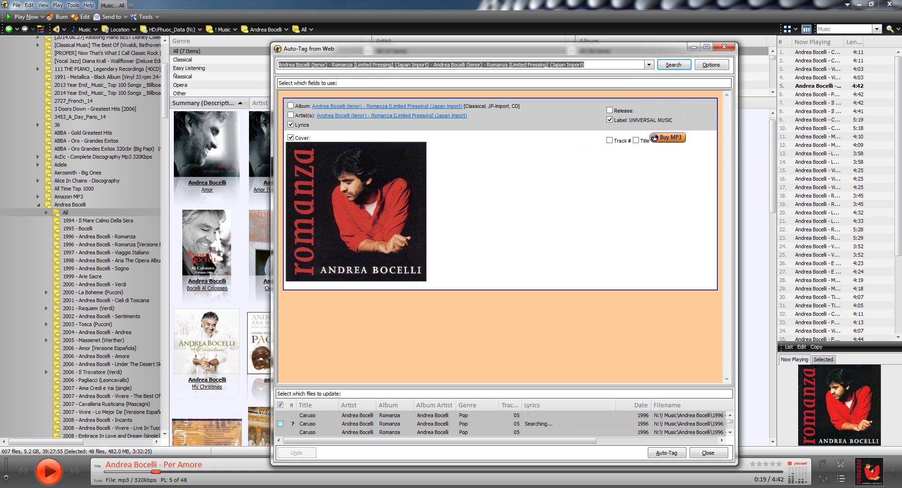
pyautogui.click(648, 64)
pyautogui.press('Down')
pyautogui.press('Down')
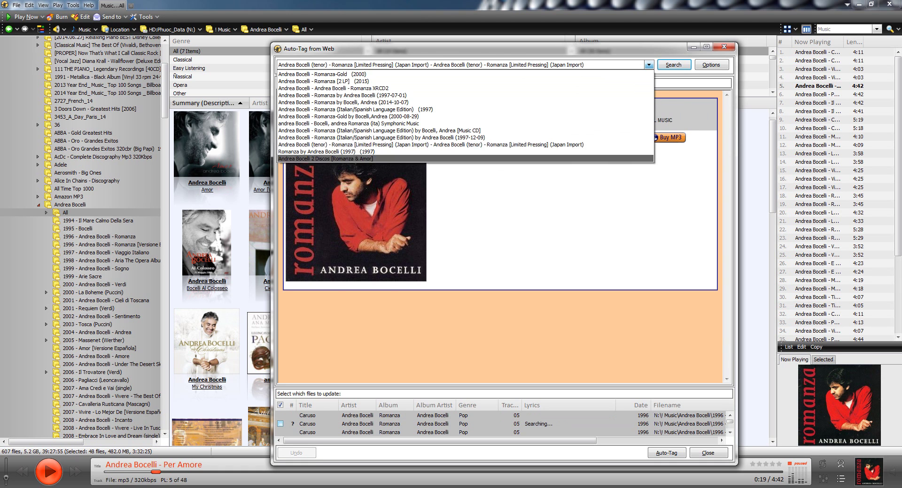
pyautogui.press('Return')
# Return to the Romanza-Gold (2000) match, try including track numbers, and close the web lookup without tagging the files.
pyautogui.hotkey('alt', 'Down')
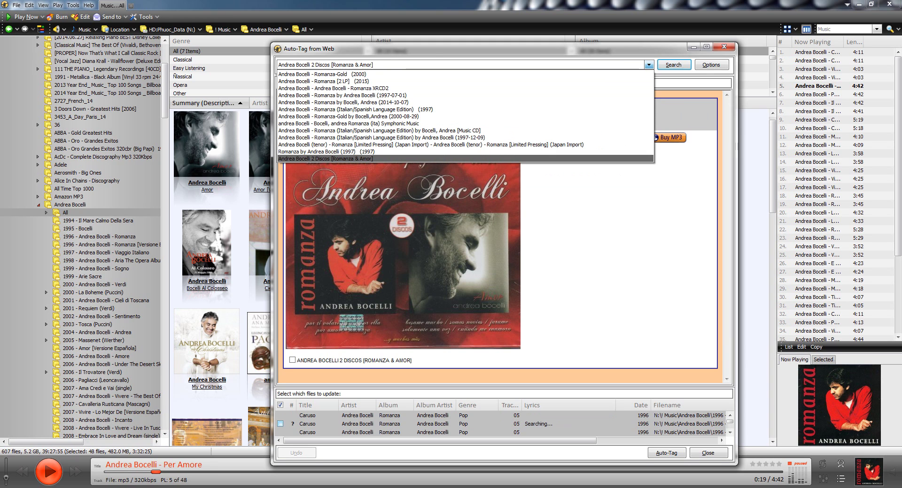
pyautogui.press('Home')
pyautogui.press('Return')
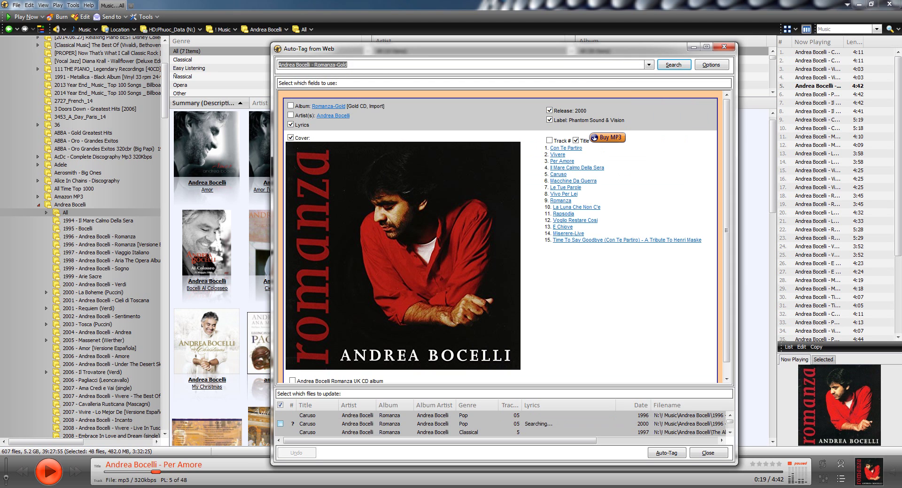
pyautogui.click(549, 140)
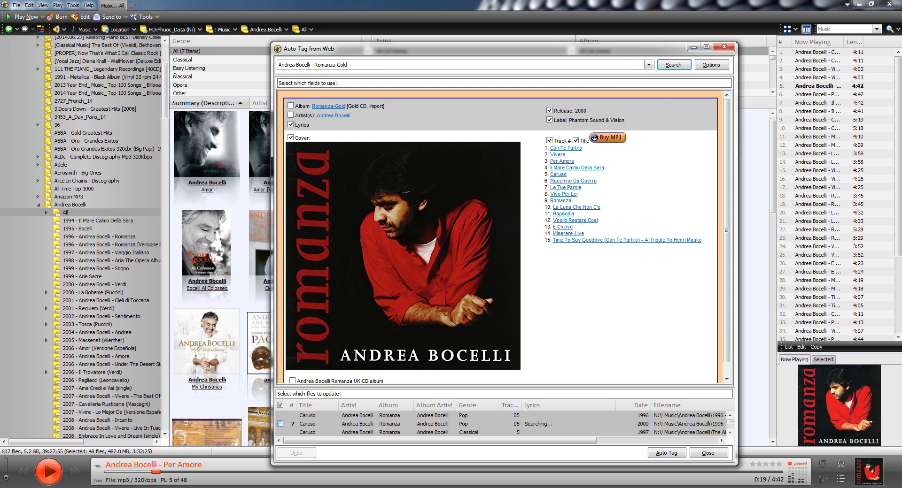
pyautogui.click(549, 140)
pyautogui.click(708, 454)
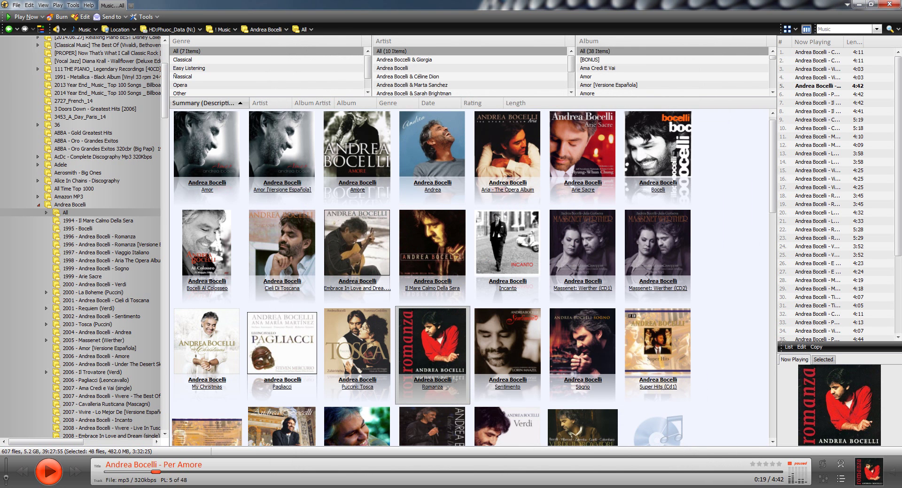